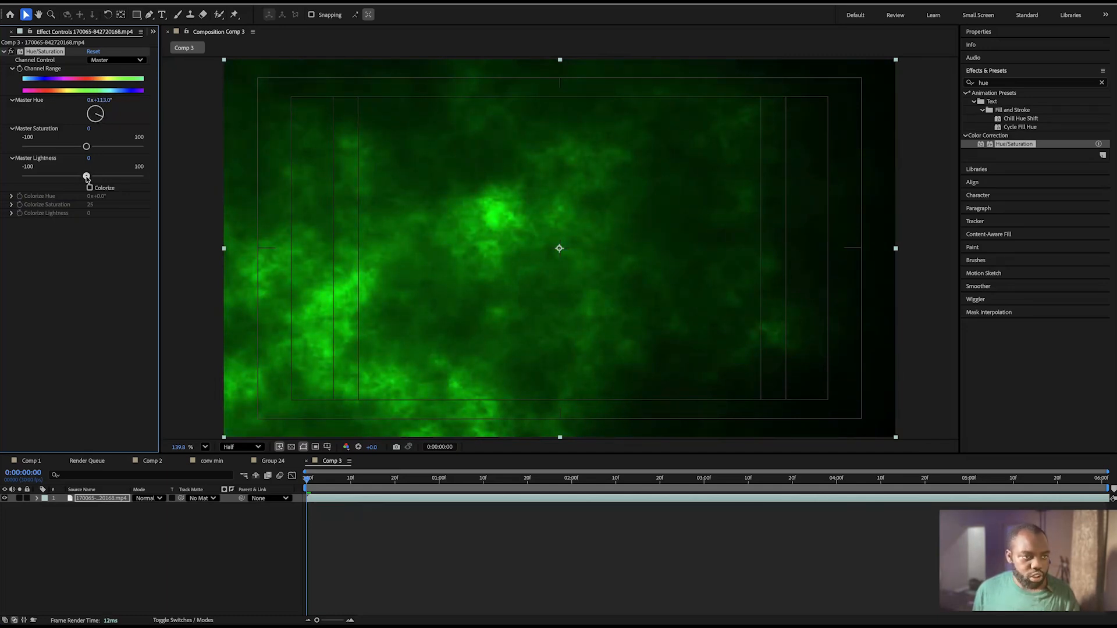
# Step: Lower the Hue/Saturation effect's Master Lightness on the background video to -53
pyautogui.moveTo(86, 177); pyautogui.dragTo(49, 185)
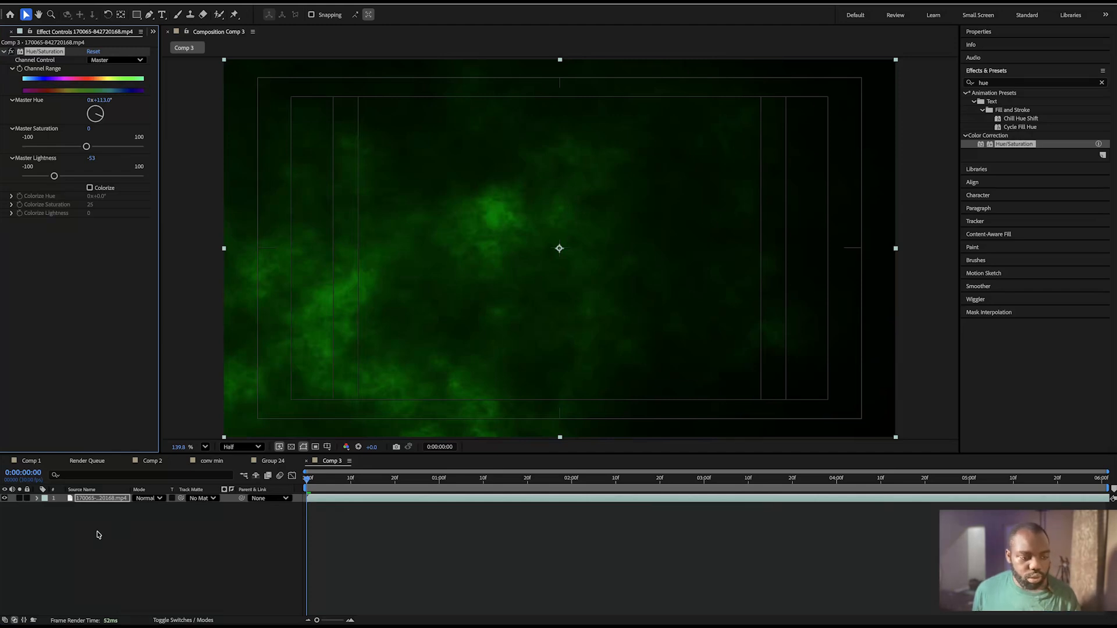
pyautogui.click(116, 529)
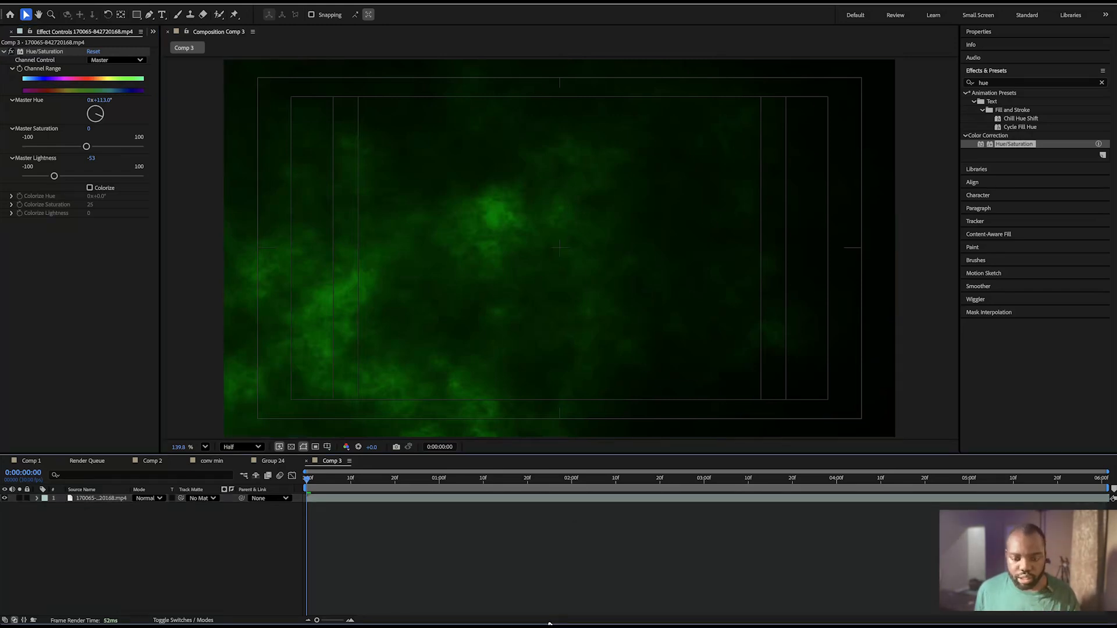
# Step: Add Convention Team.png from the church folder above the background video and set its scale to 70%
pyautogui.moveTo(529, 619)
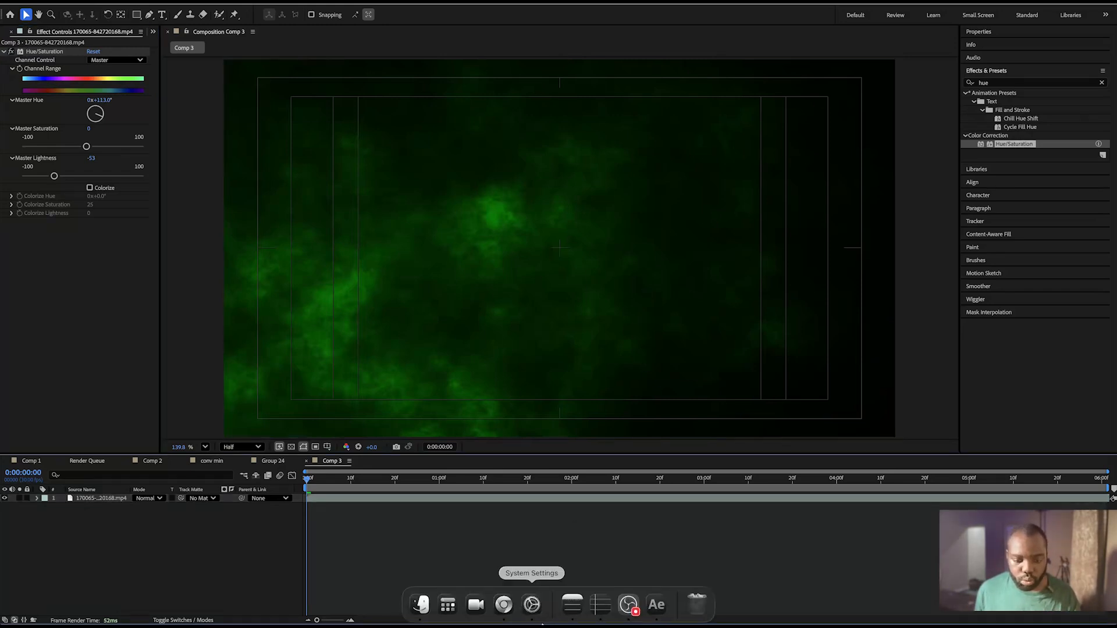
pyautogui.click(420, 606)
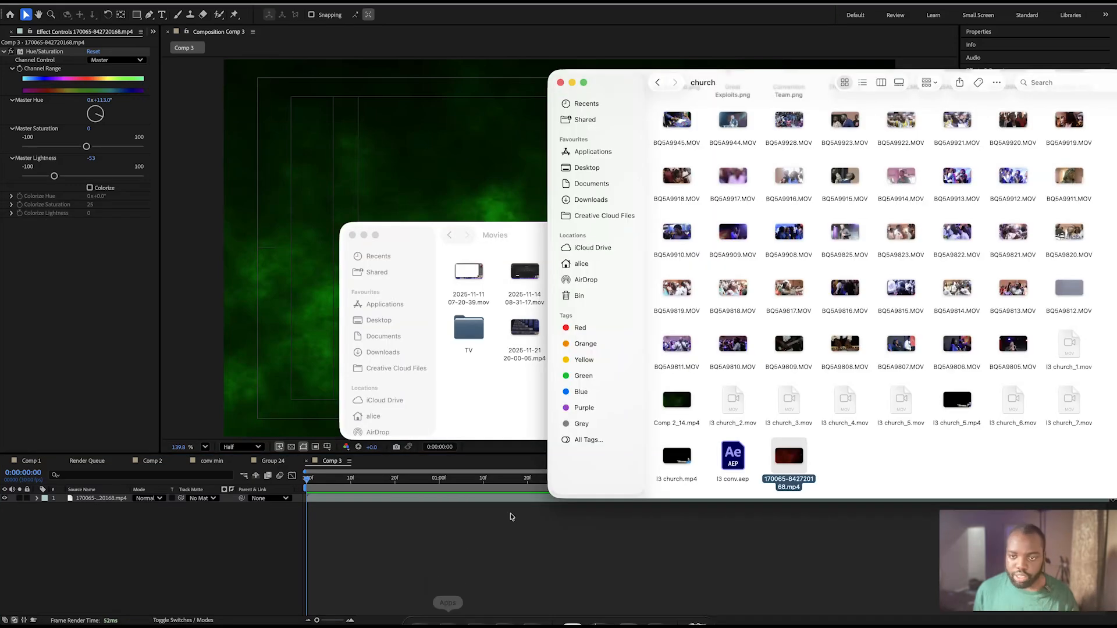
pyautogui.scroll(5, 775, 275)
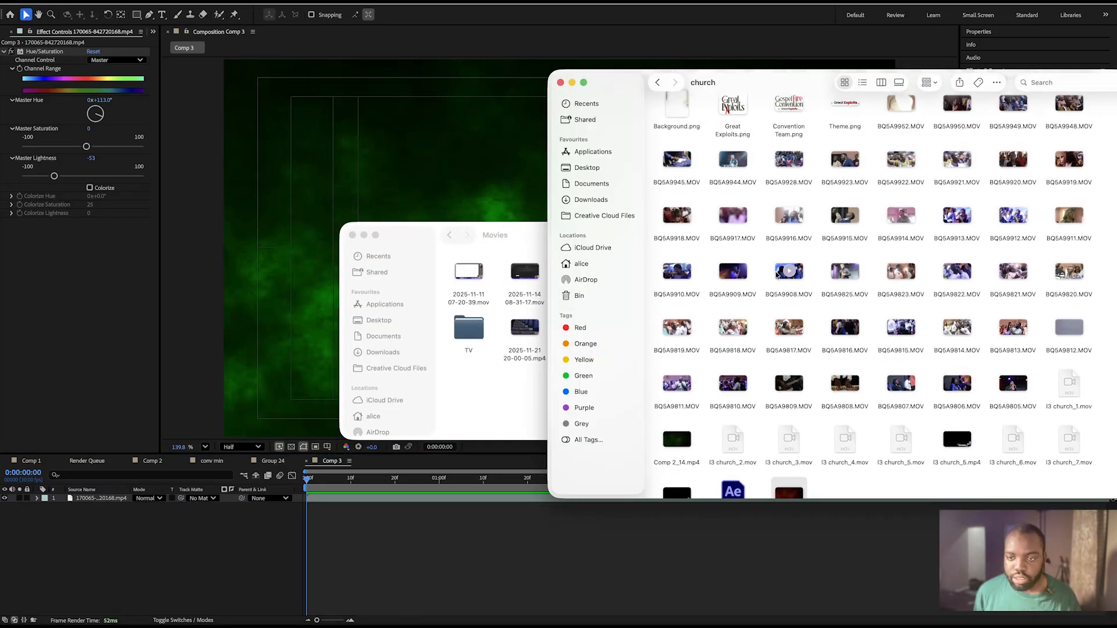
pyautogui.moveTo(792, 247); pyautogui.dragTo(181, 522)
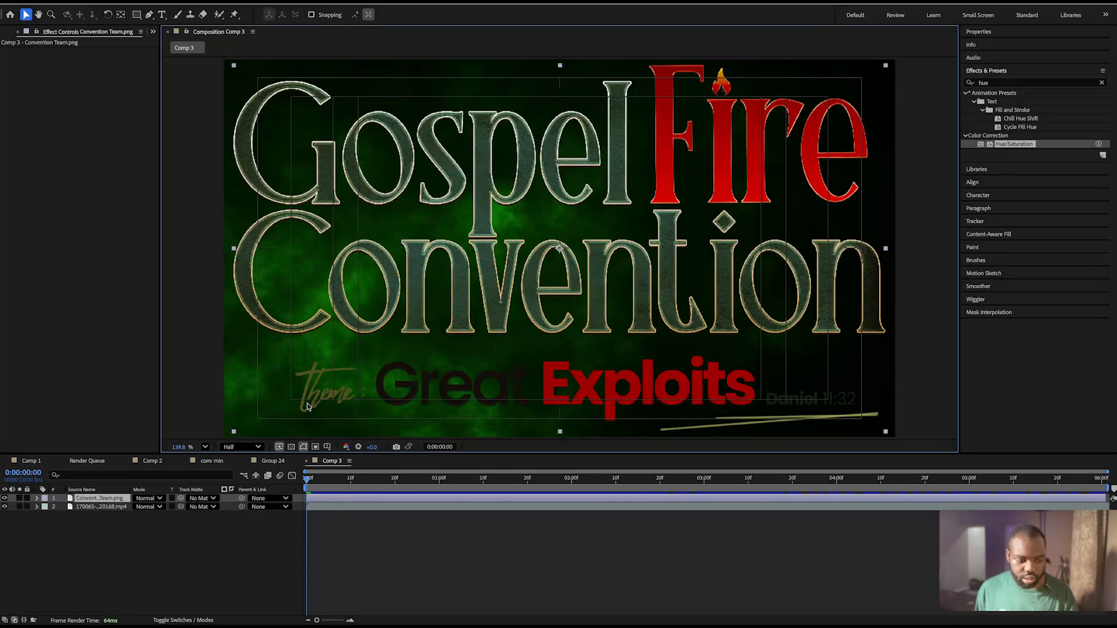
pyautogui.press('s')
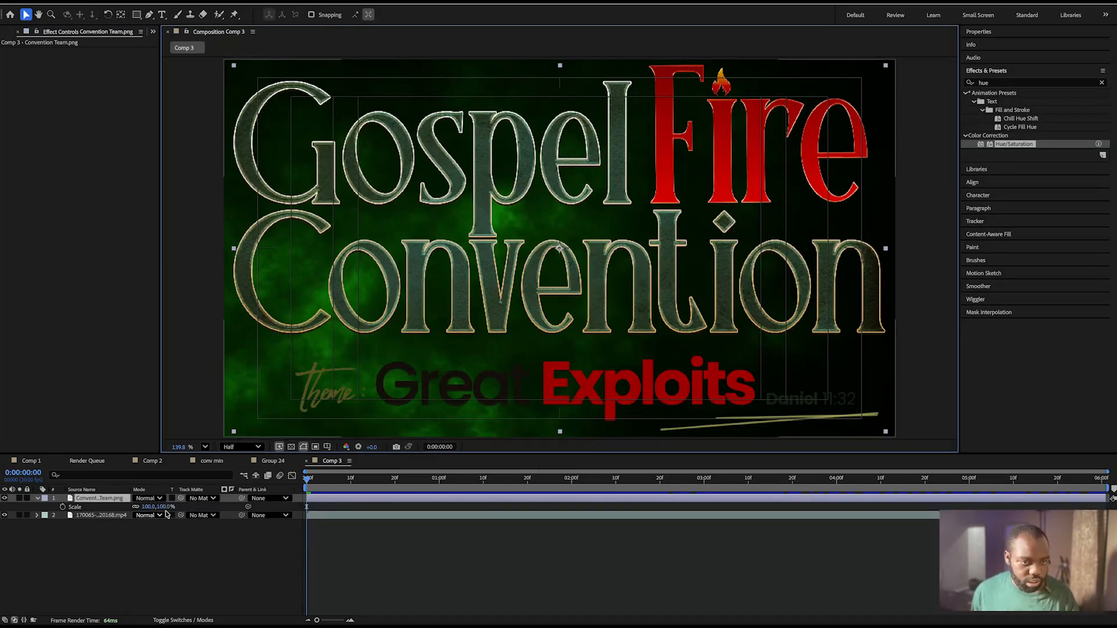
pyautogui.moveTo(156, 507)
pyautogui.mouseDown()
pyautogui.moveTo(144, 508)
pyautogui.moveTo(158, 511)
pyautogui.mouseUp()
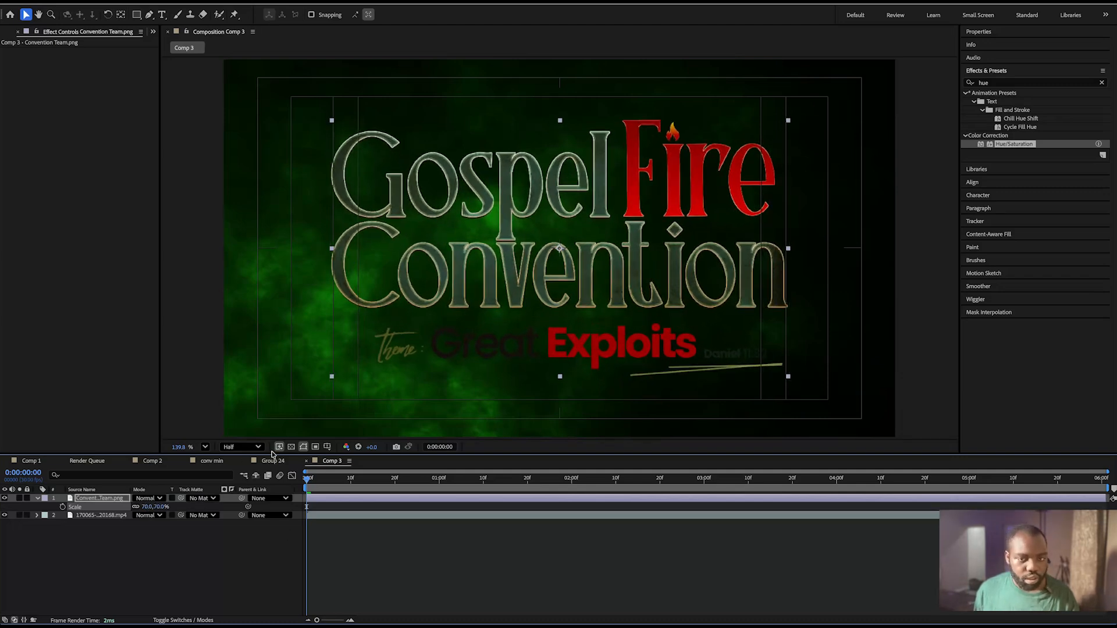
# Step: Draw a rectangular mask on the Convention Team layer around the words Gospel Fire Convention, leaving out the theme line below
pyautogui.click(136, 14)
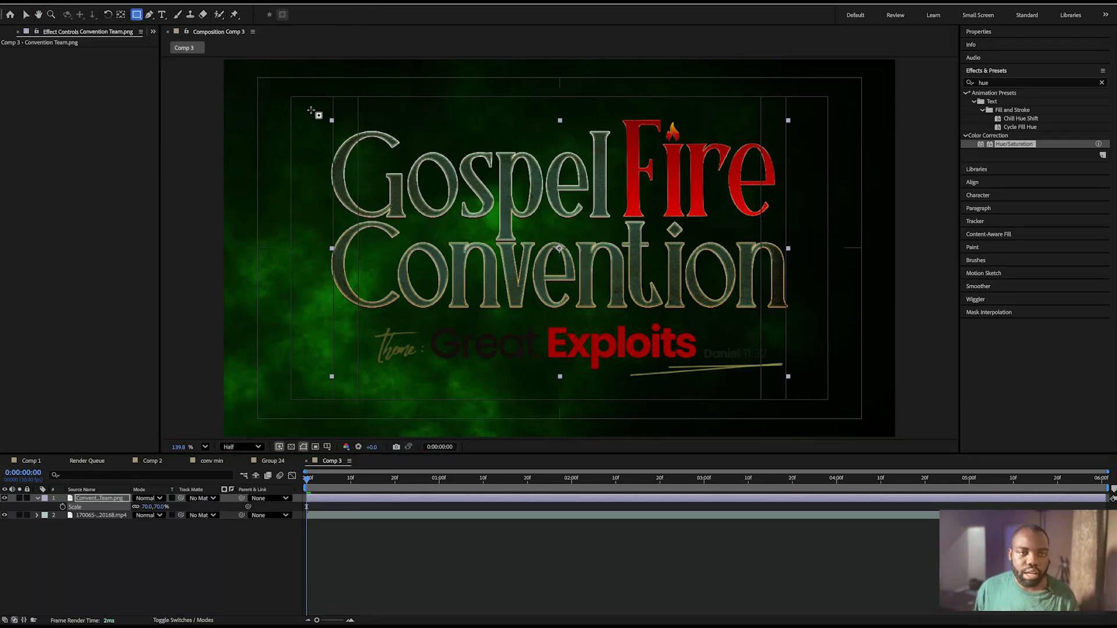
pyautogui.moveTo(305, 108); pyautogui.dragTo(810, 319)
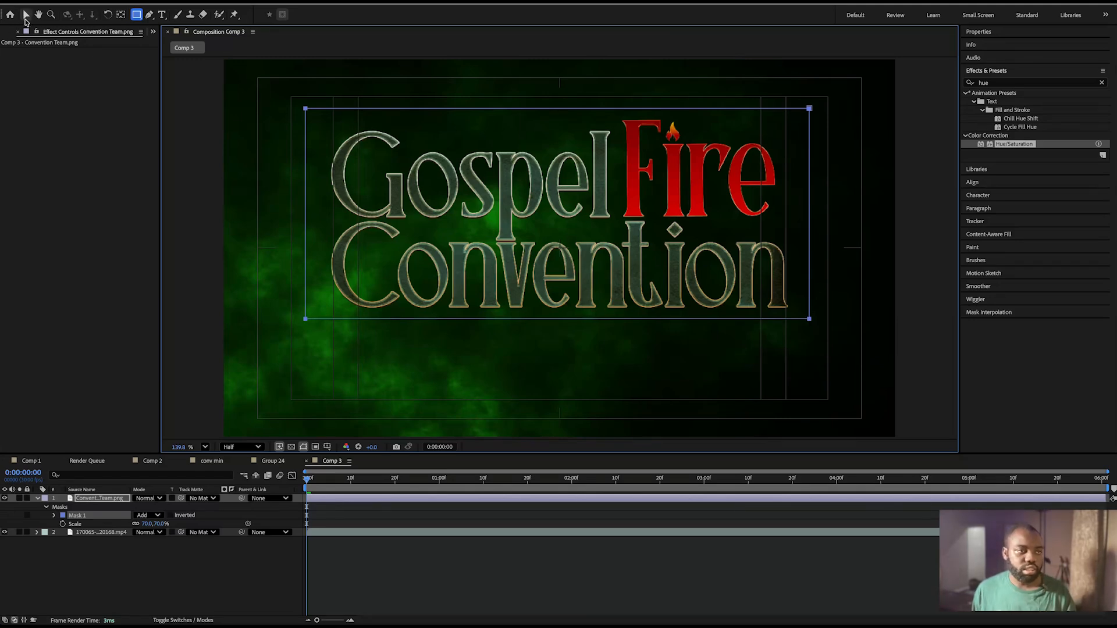
pyautogui.click(25, 15)
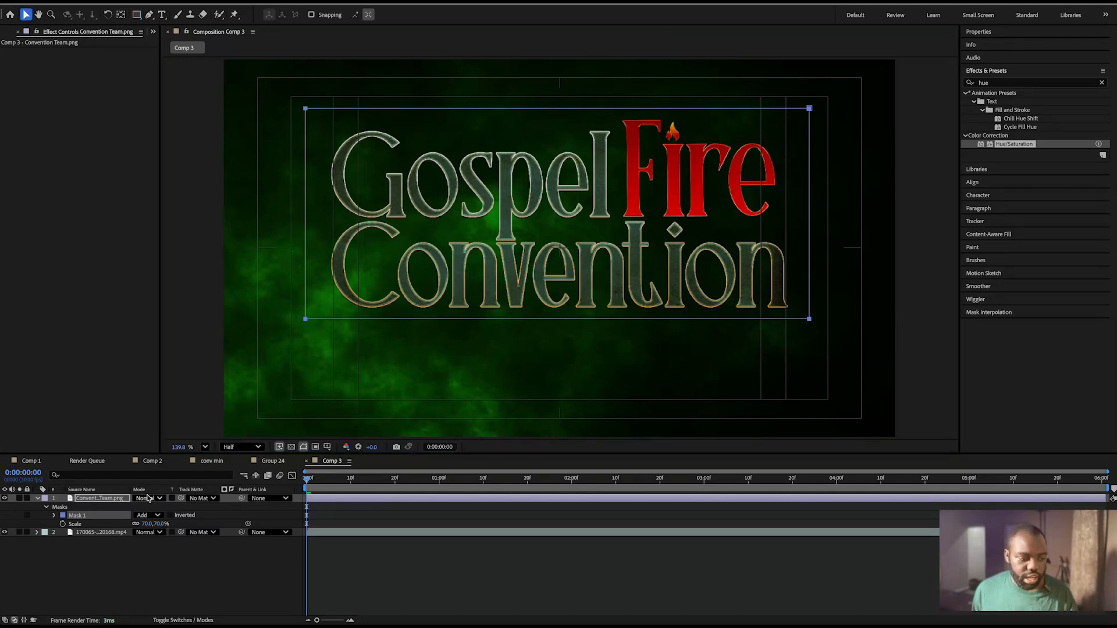
# Step: Move the masked title slightly down in the frame and shift its anchor point up to the title's middle
pyautogui.click(595, 201)
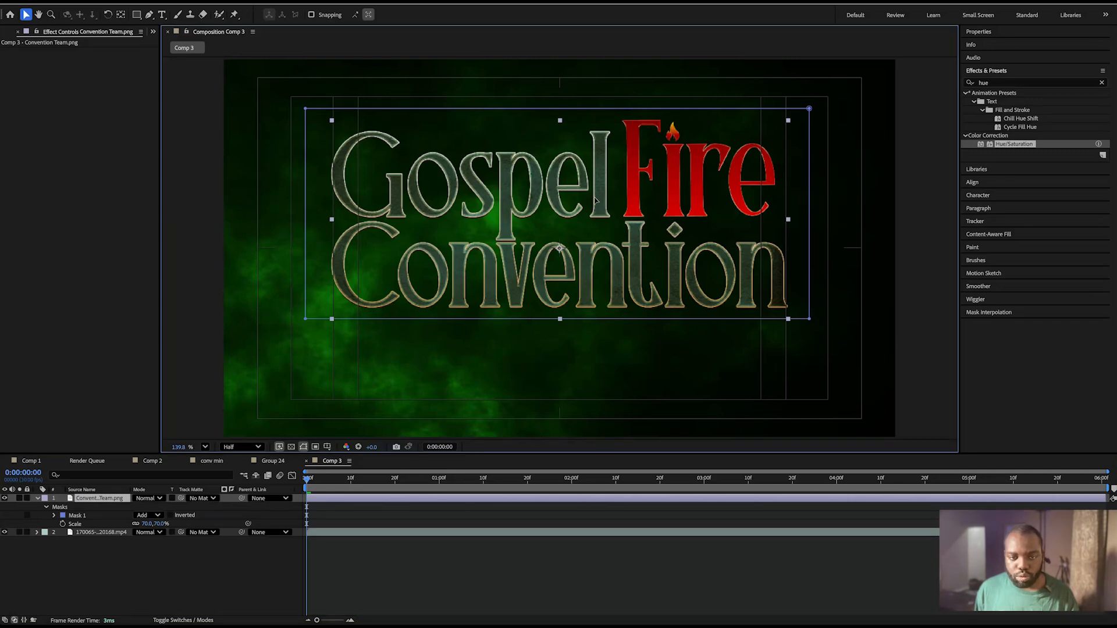
pyautogui.moveTo(594, 201); pyautogui.dragTo(594, 223)
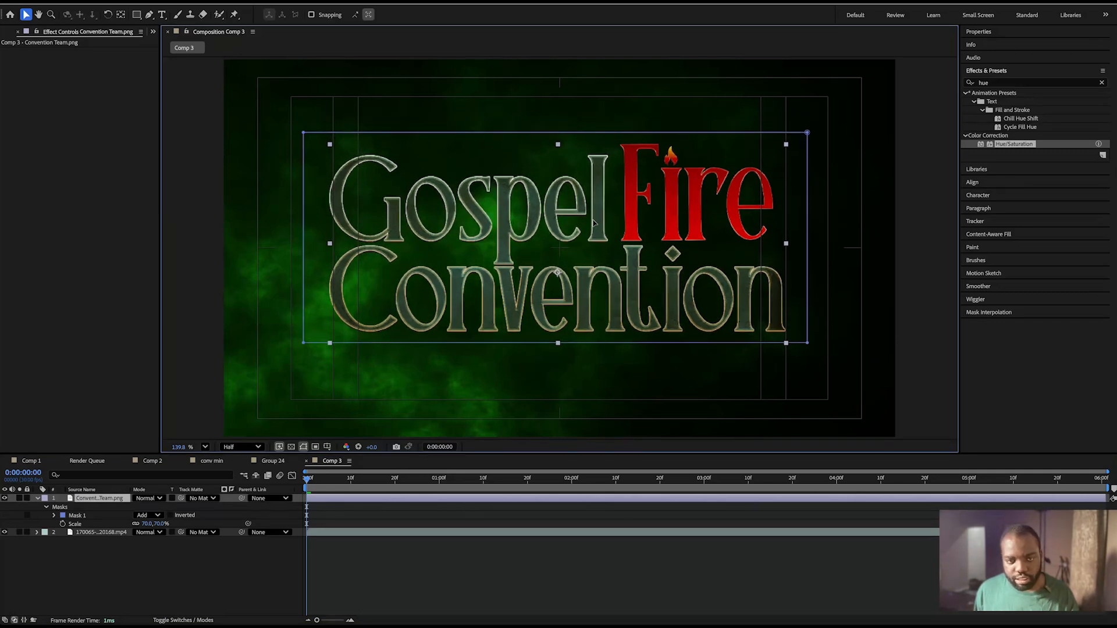
pyautogui.press('Return')
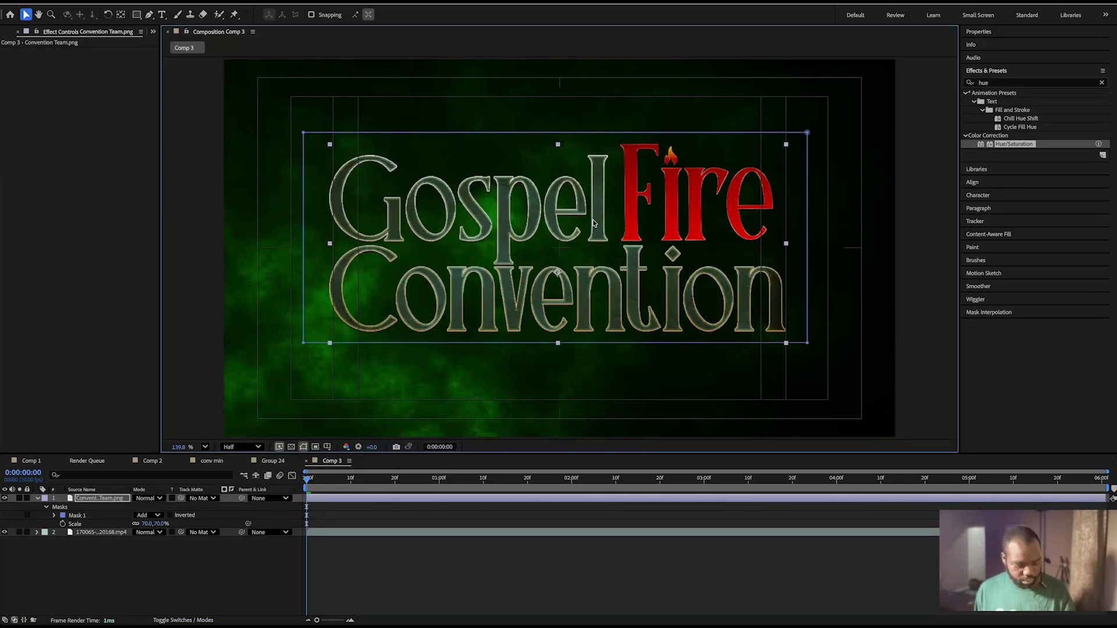
pyautogui.press('y')
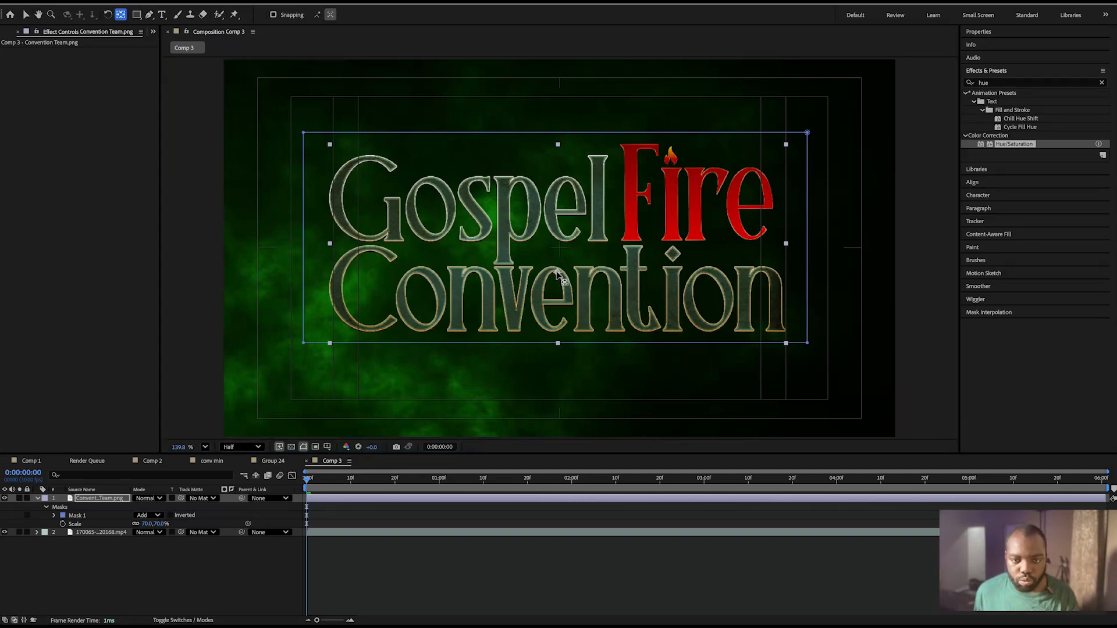
pyautogui.moveTo(558, 273); pyautogui.dragTo(561, 255)
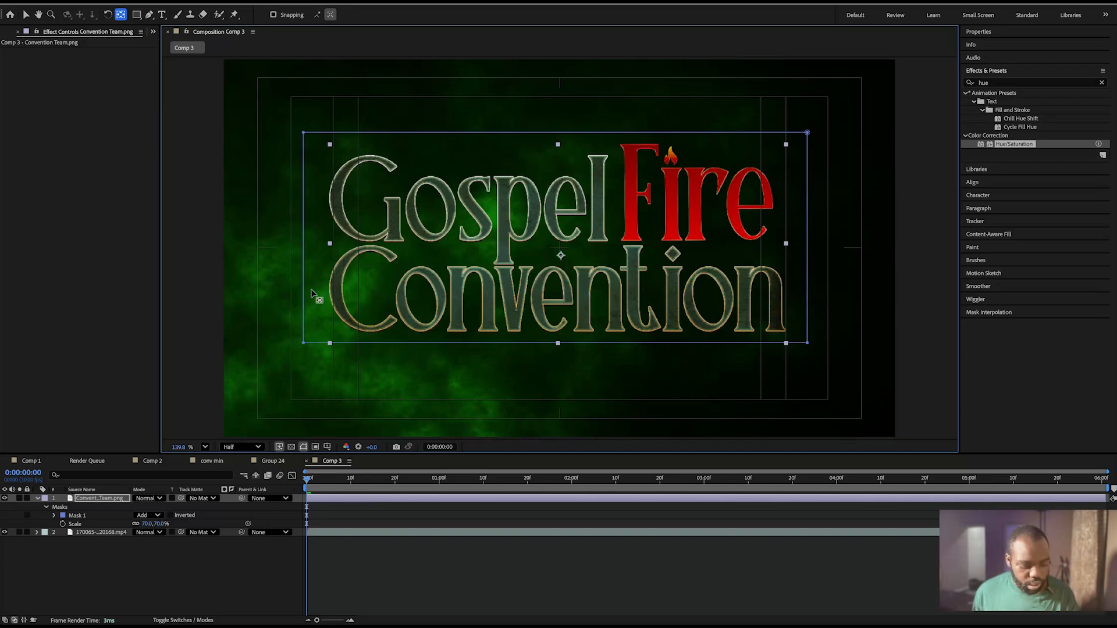
# Step: Keyframe the title's scale at 70% on the first frame and 40% at 0:00:04:00, and preview the animation
pyautogui.press('s')
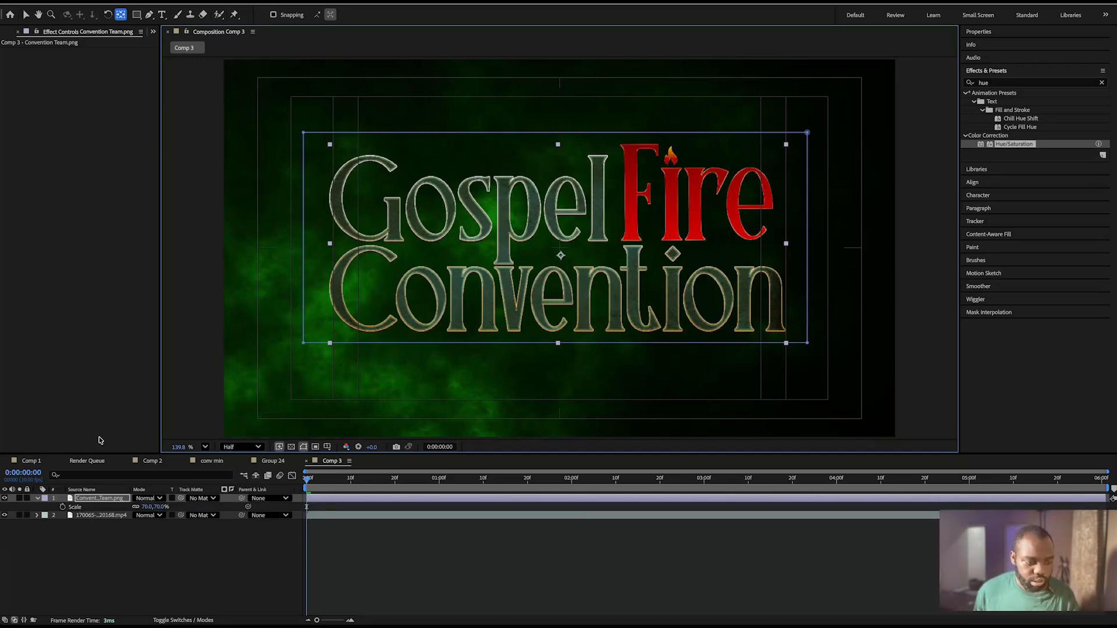
pyautogui.click(62, 506)
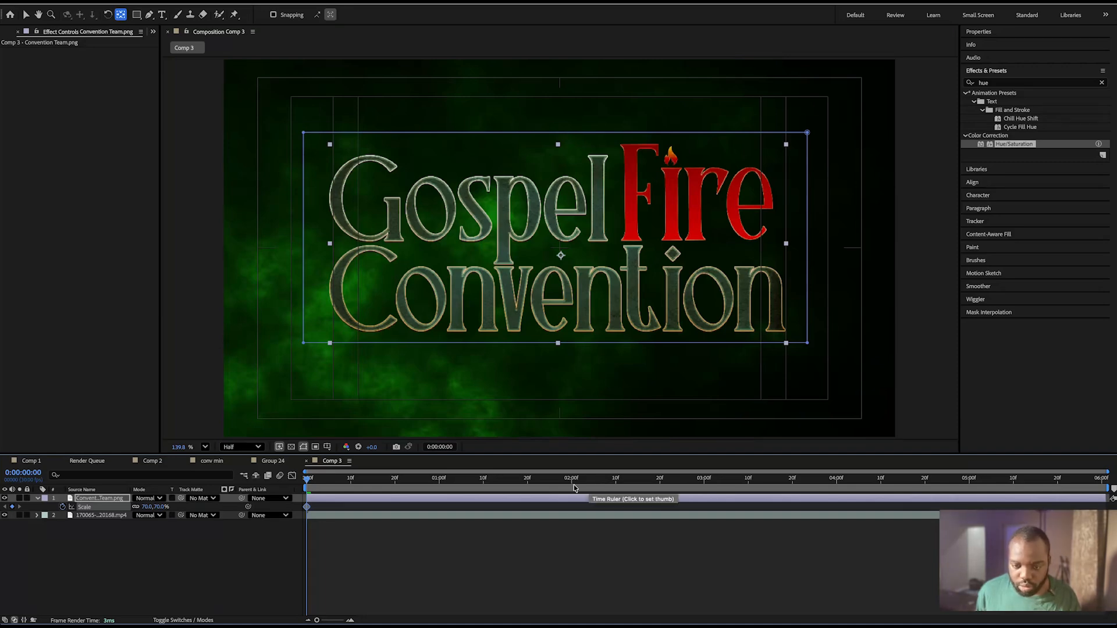
pyautogui.click(836, 483)
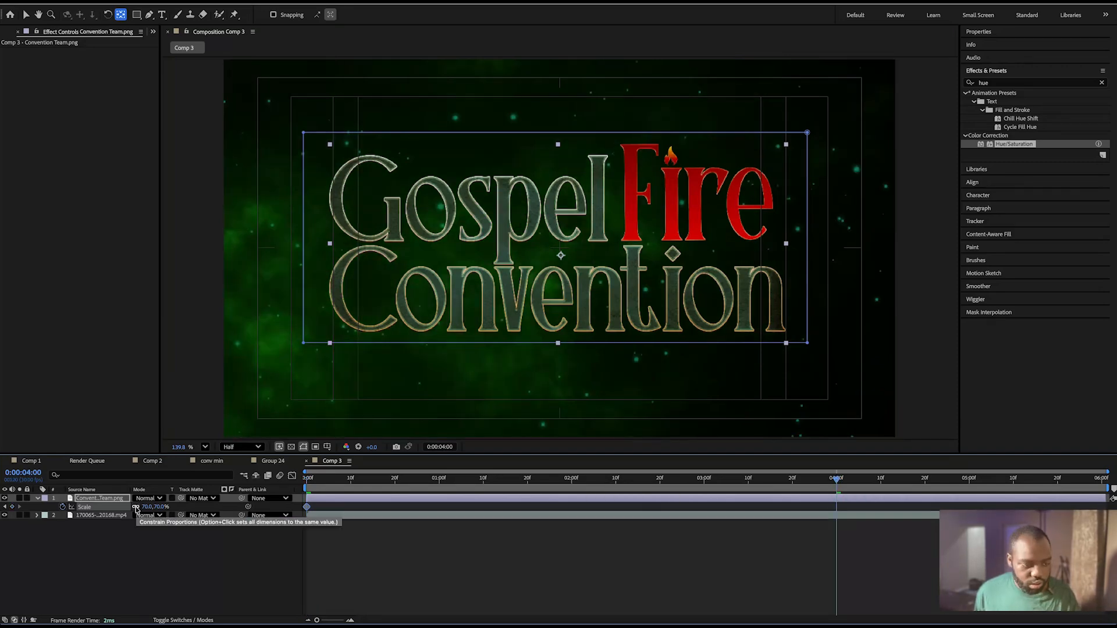
pyautogui.moveTo(156, 507); pyautogui.dragTo(140, 506)
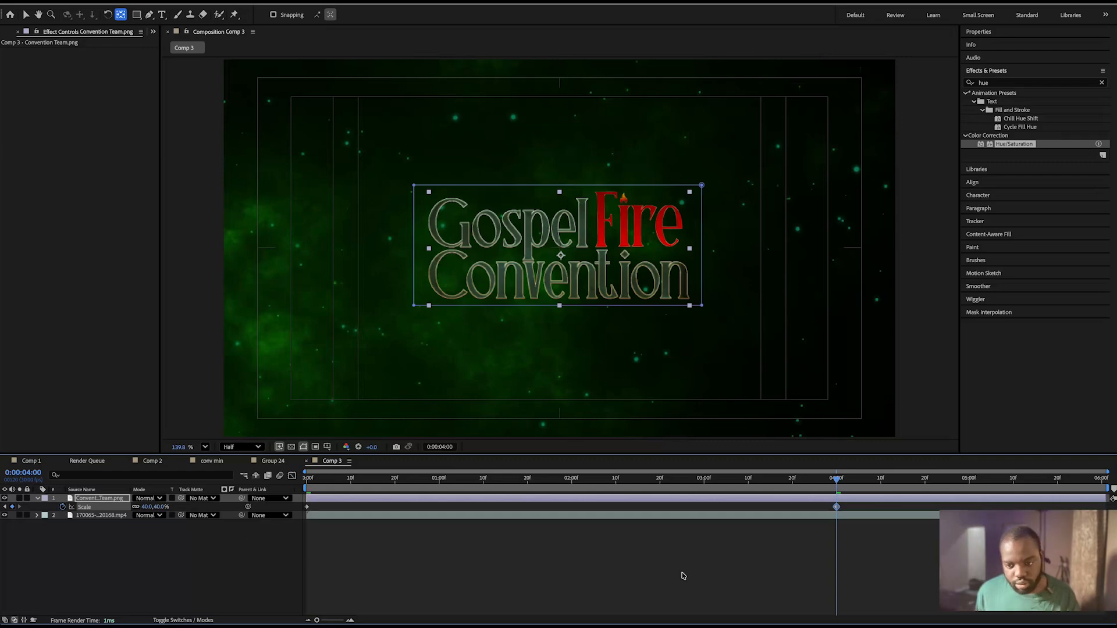
pyautogui.moveTo(410, 483); pyautogui.dragTo(170, 482)
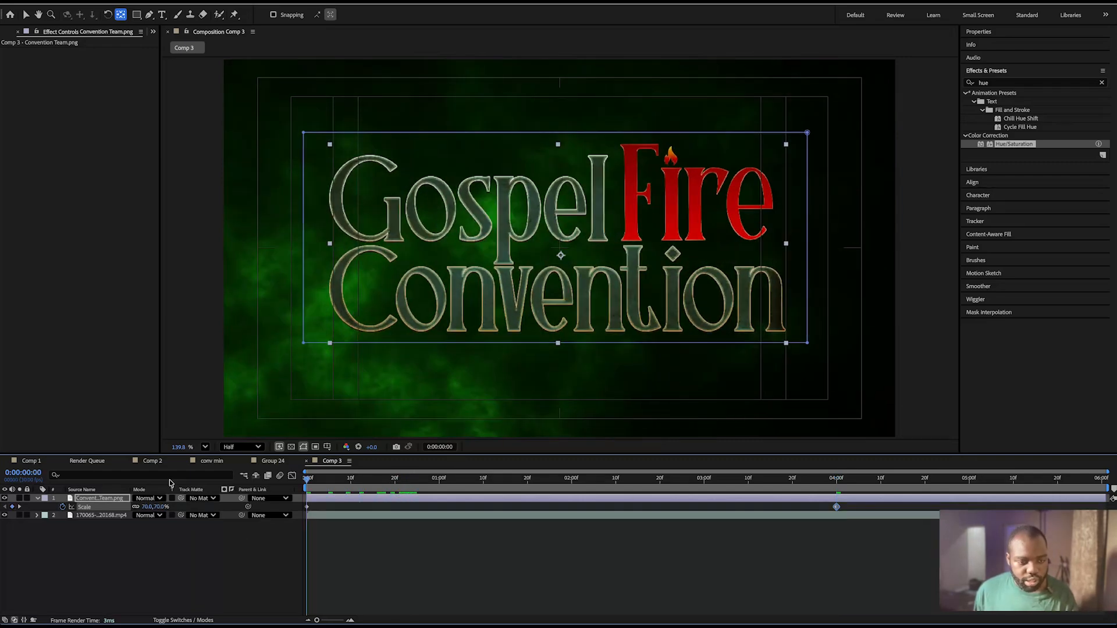
pyautogui.press('space')
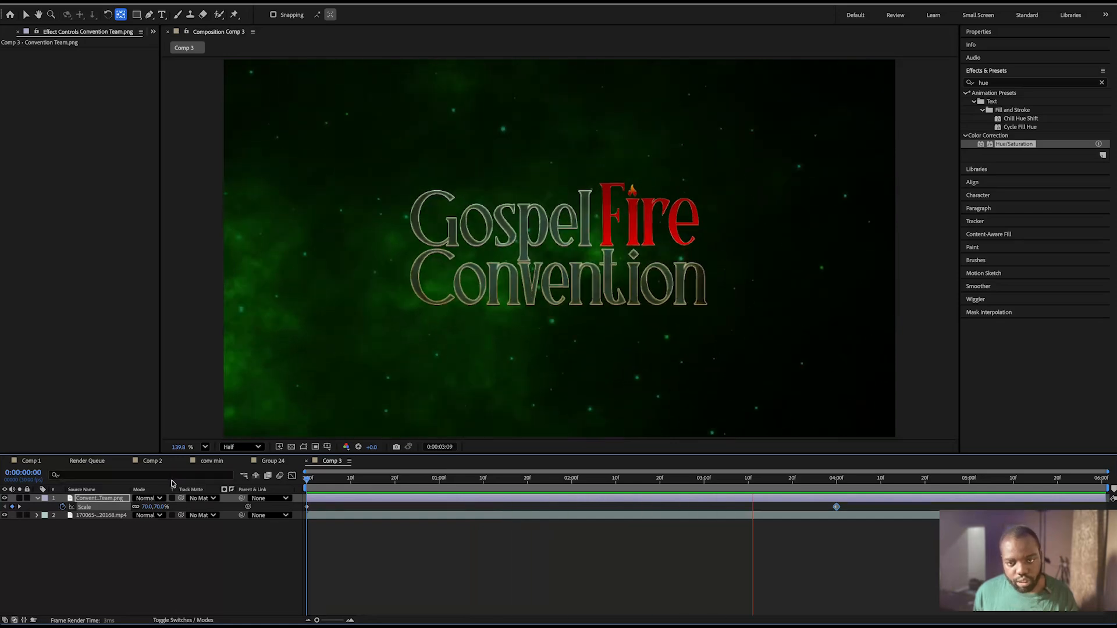
pyautogui.press('space')
# Step: Set the title's scale keyframe on the first frame to 65% and play the animation
pyautogui.moveTo(329, 478); pyautogui.dragTo(285, 481)
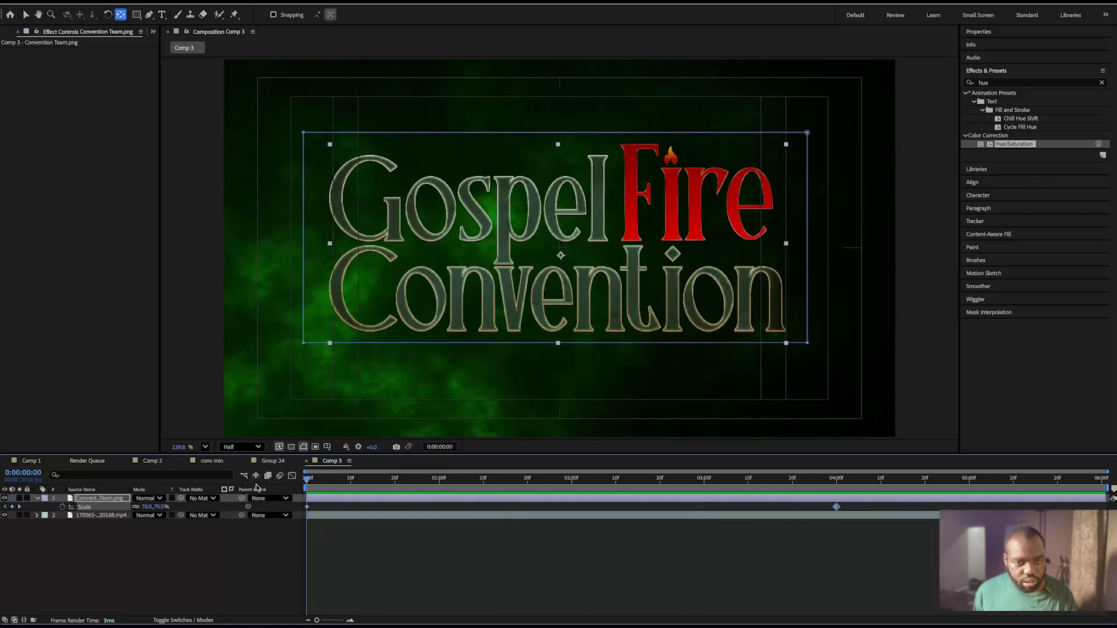
pyautogui.moveTo(163, 507); pyautogui.dragTo(158, 507)
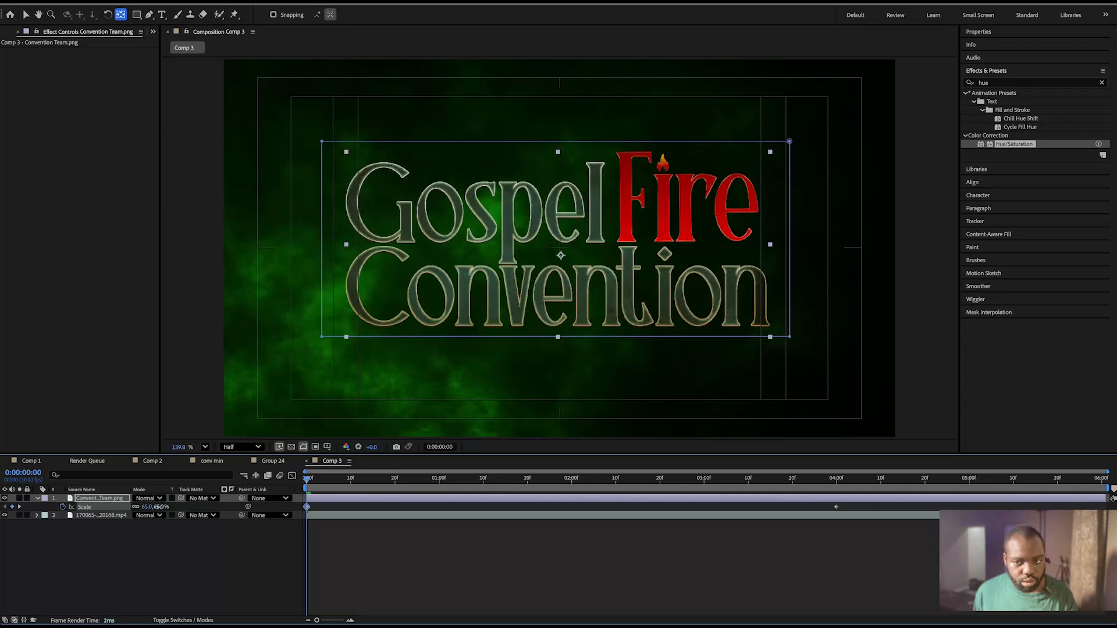
pyautogui.press('space')
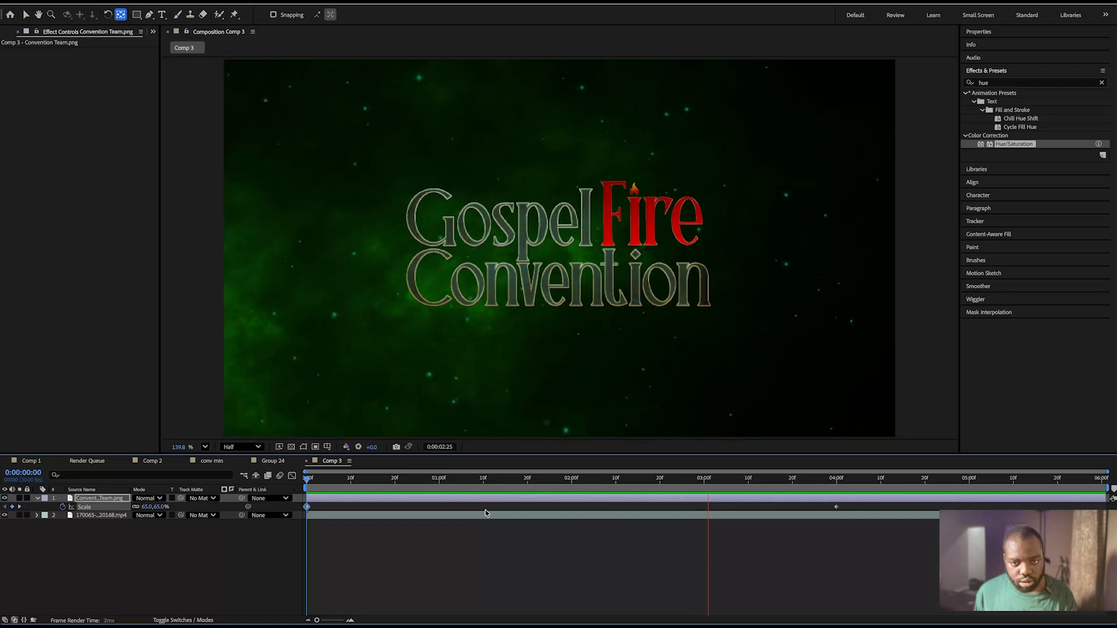
pyautogui.press('space')
# Step: Set the title's scale keyframe at 0:00:04:00 to 47% and replay the animation from the start
pyautogui.click(838, 488)
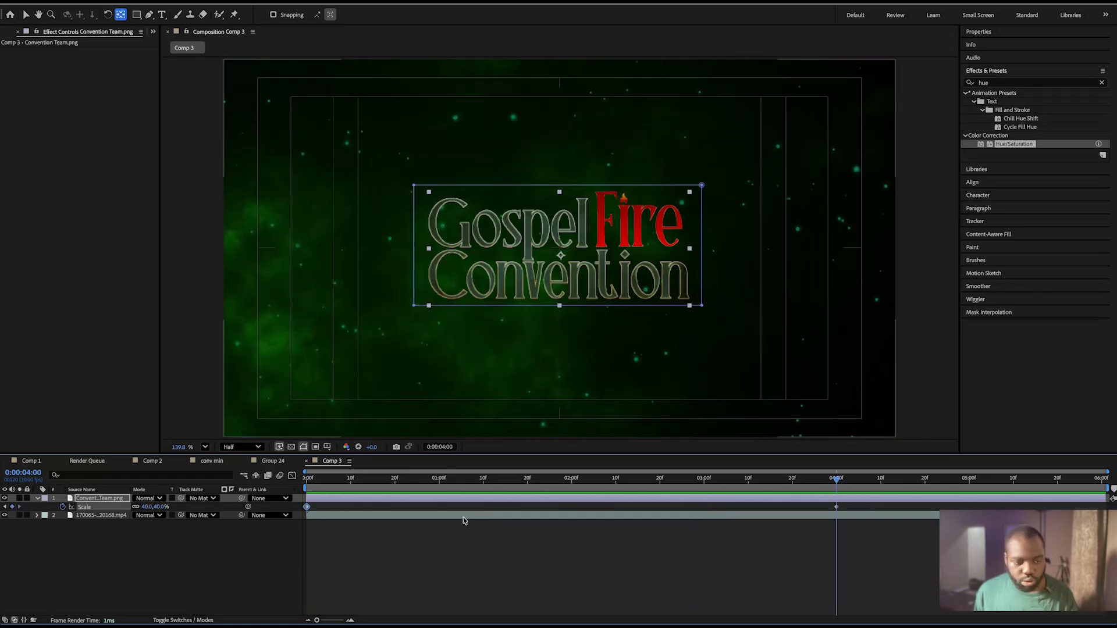
pyautogui.moveTo(161, 506); pyautogui.dragTo(165, 507)
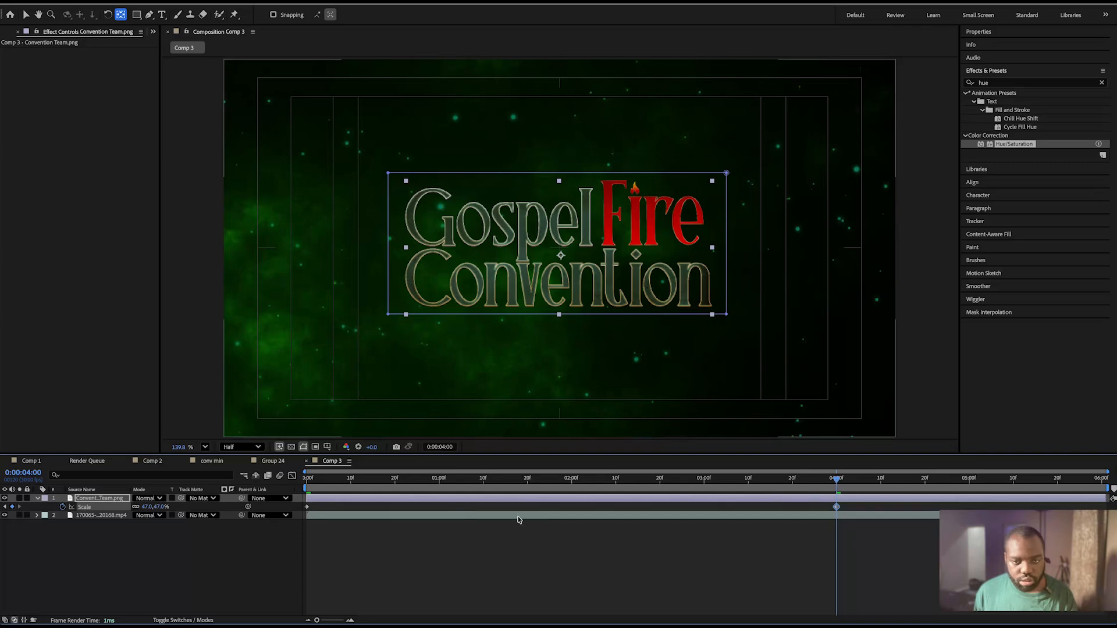
pyautogui.moveTo(461, 489); pyautogui.dragTo(208, 499)
pyautogui.press('space')
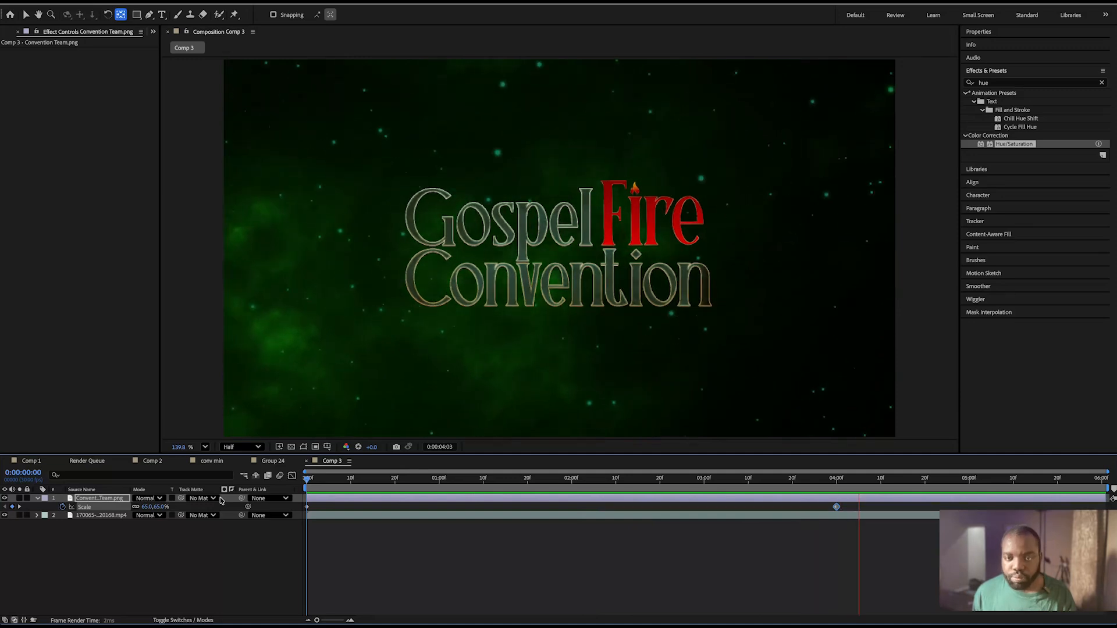
pyautogui.press('space')
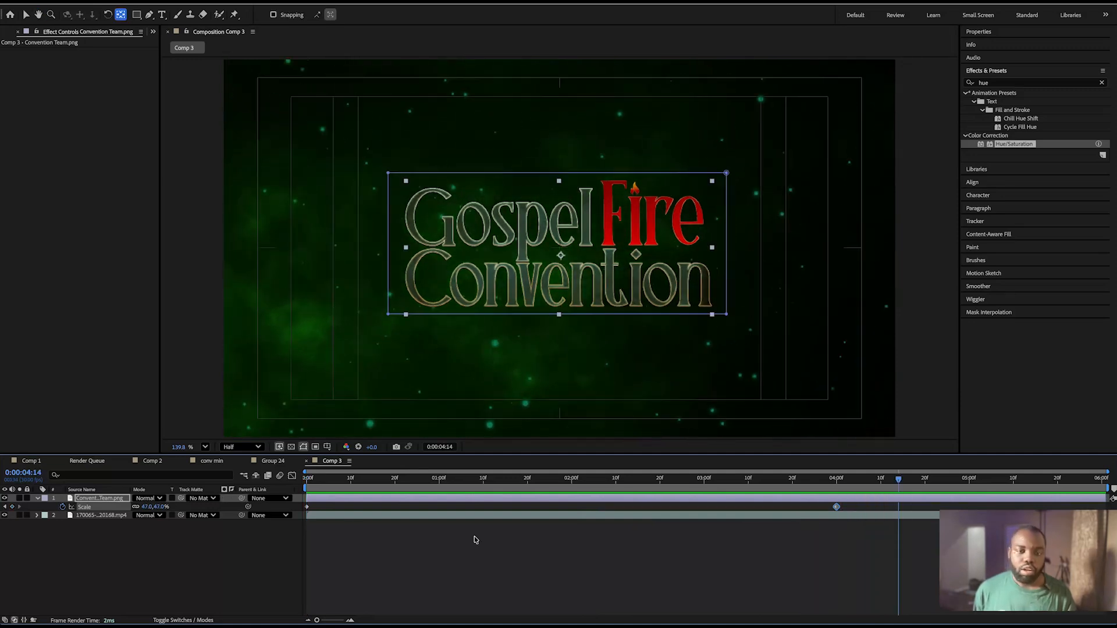
# Step: Hide the Convention Team layer and add a text layer reading "are you ready" over the background
pyautogui.click(5, 498)
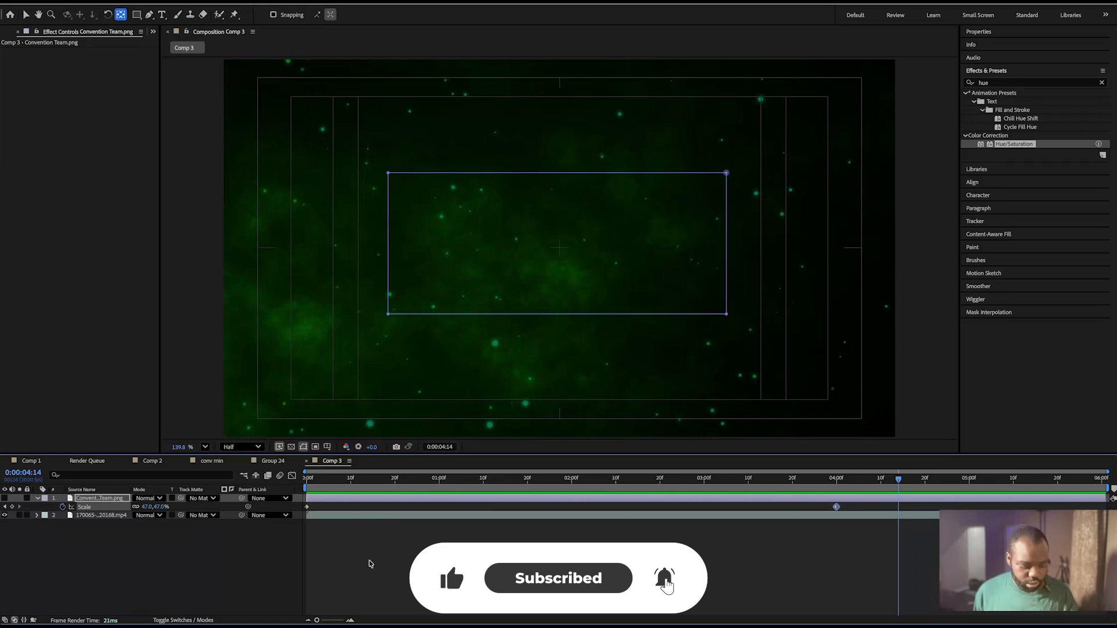
pyautogui.click(163, 16)
pyautogui.click(375, 241)
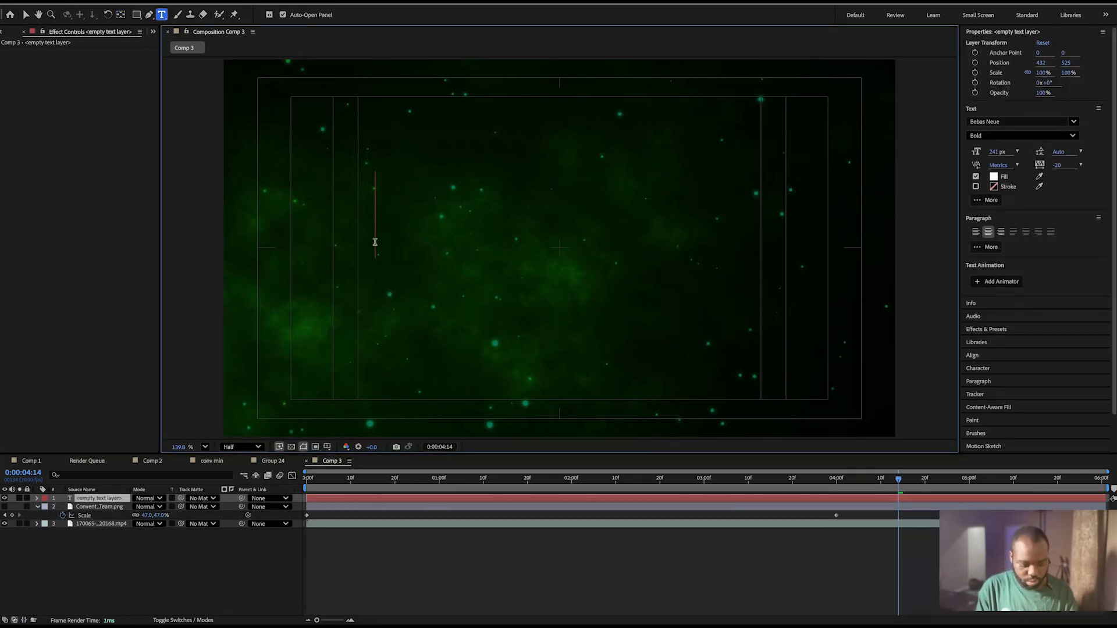
pyautogui.write('are ')
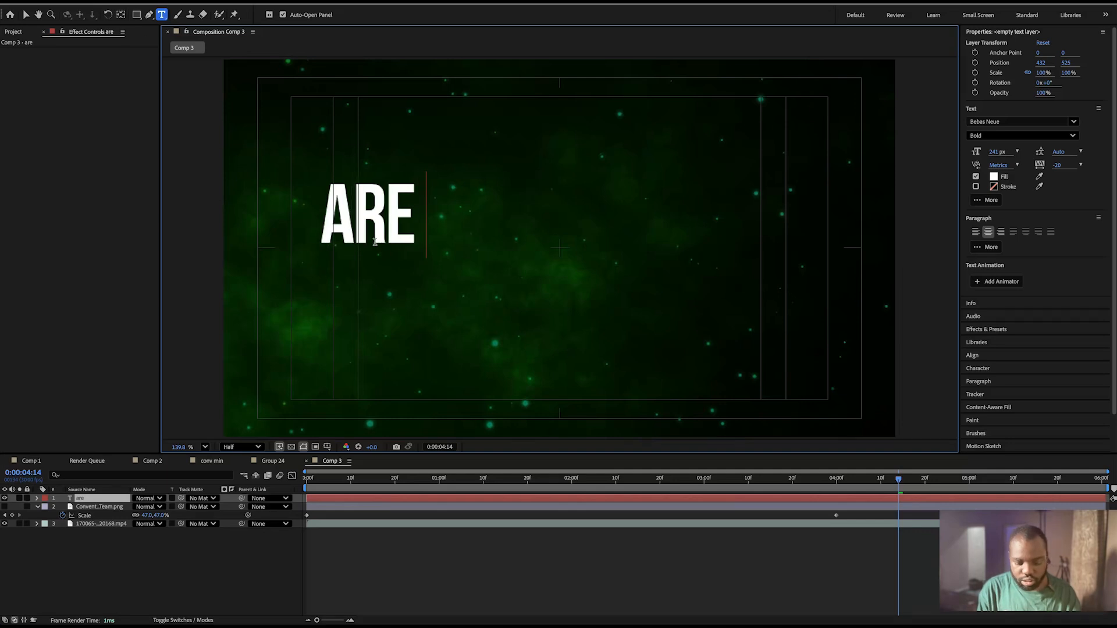
pyautogui.write('you rea')
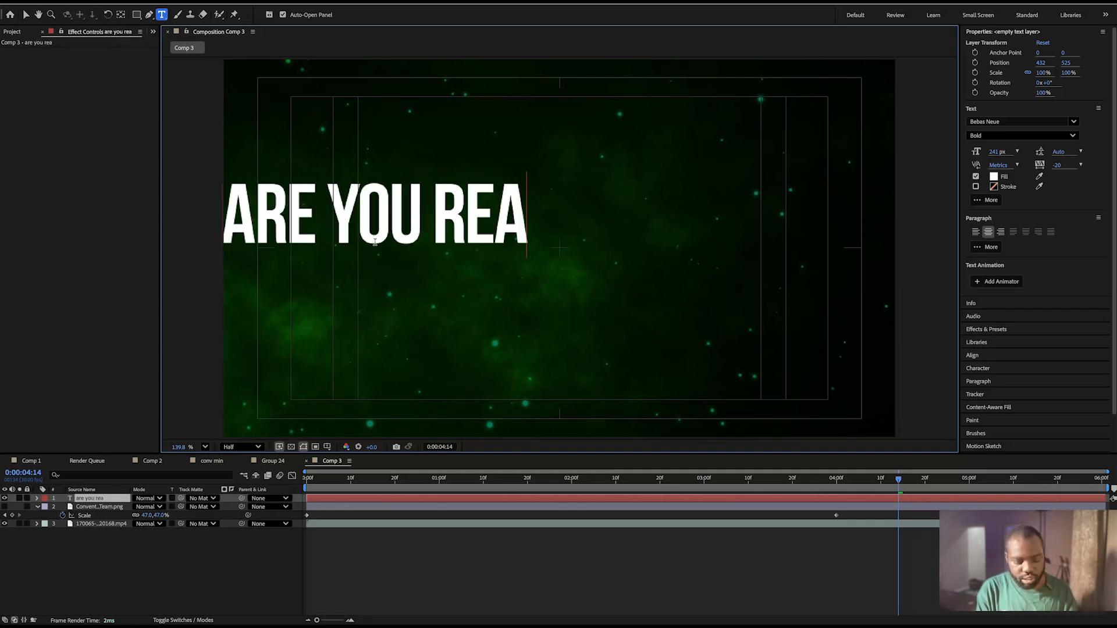
pyautogui.write('dy')
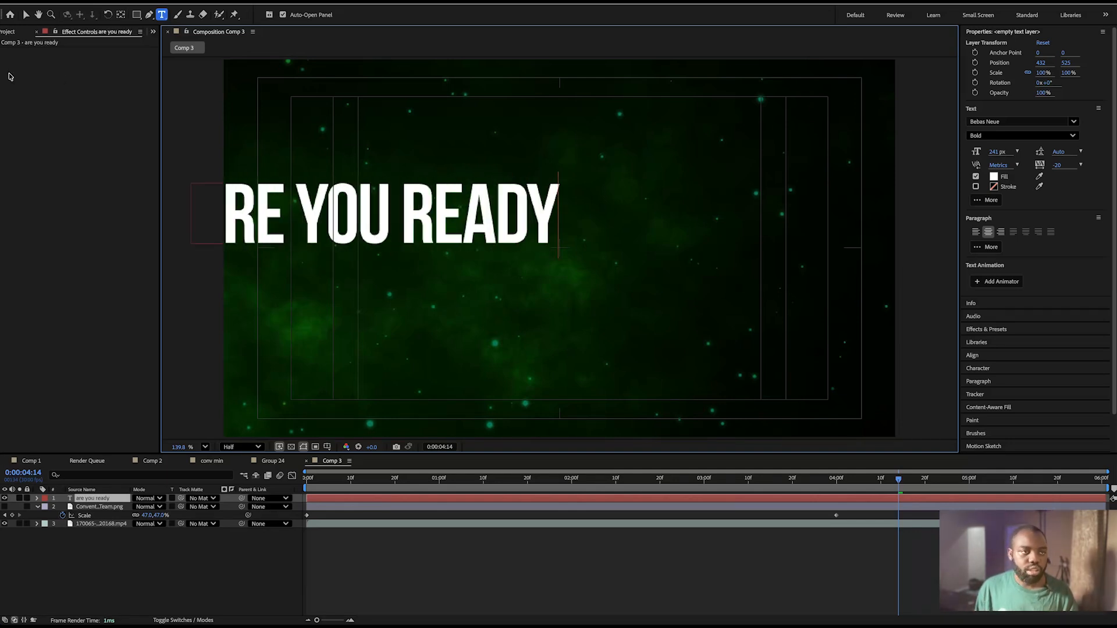
pyautogui.click(25, 14)
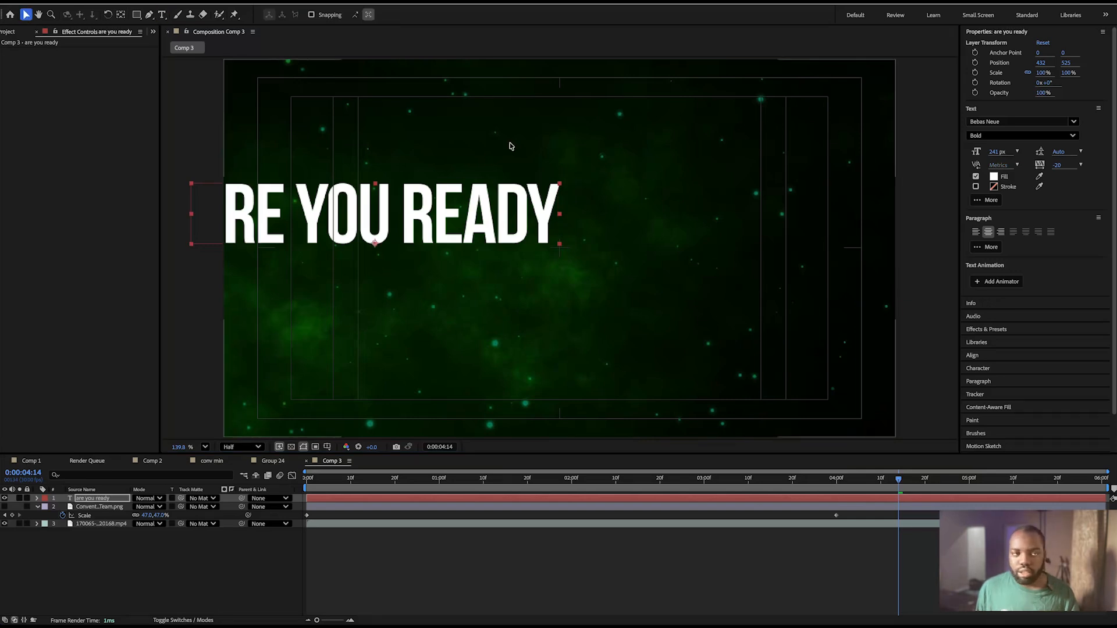
# Step: Centre the "are you ready" layer's anchor point on its text and align the layer horizontally and vertically to the composition's centre
pyautogui.click(120, 14)
pyautogui.hotkey('ctrl', 'alt', 'Home')
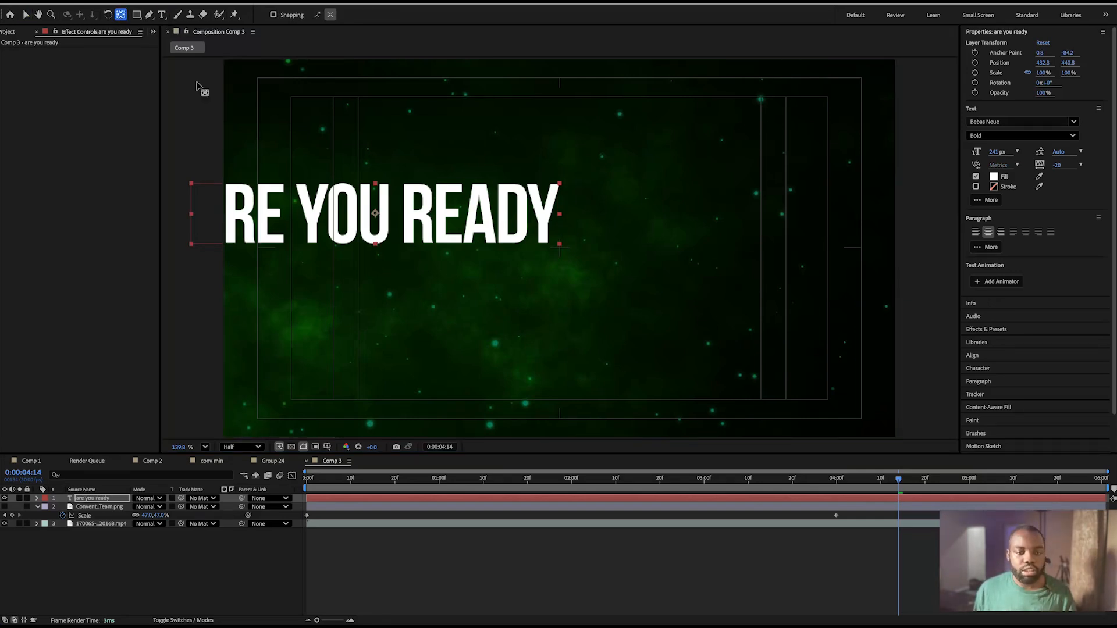
pyautogui.click(1002, 355)
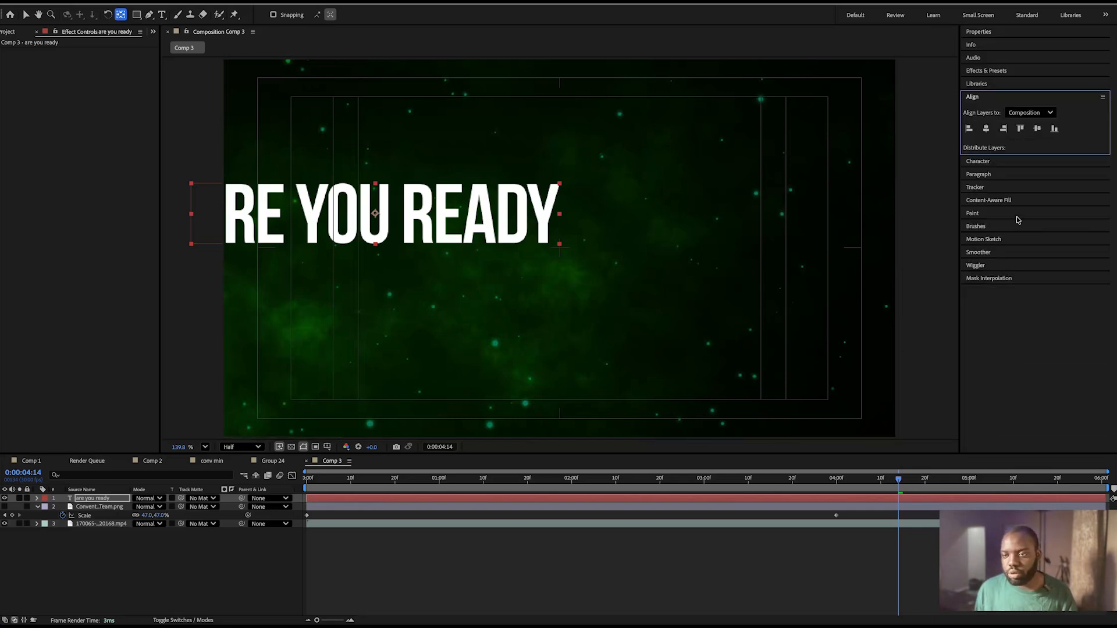
pyautogui.click(986, 128)
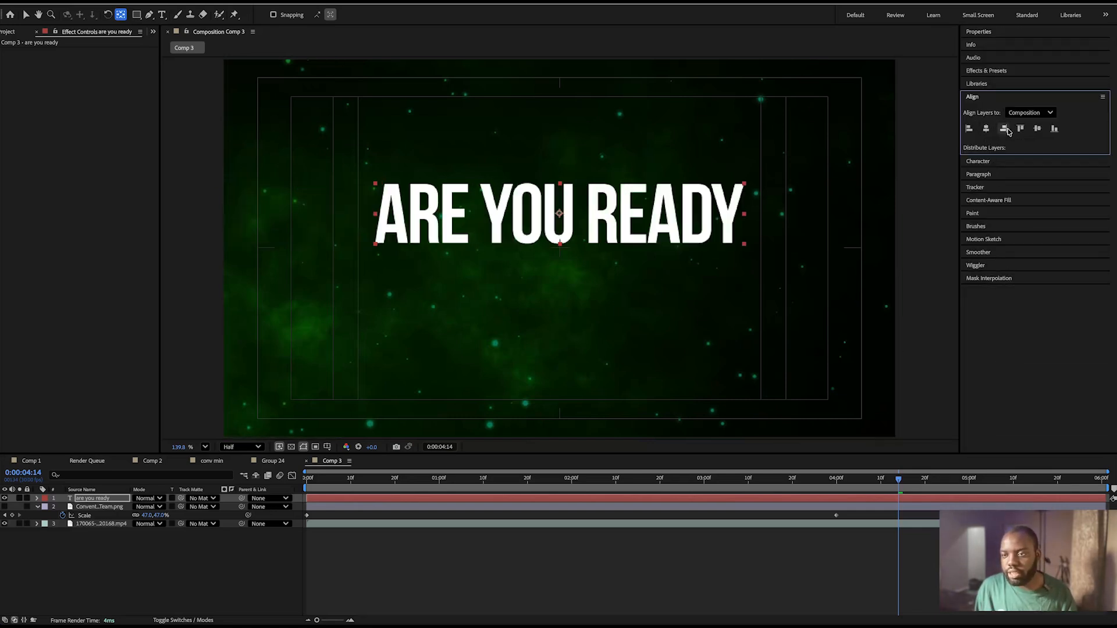
pyautogui.click(1038, 129)
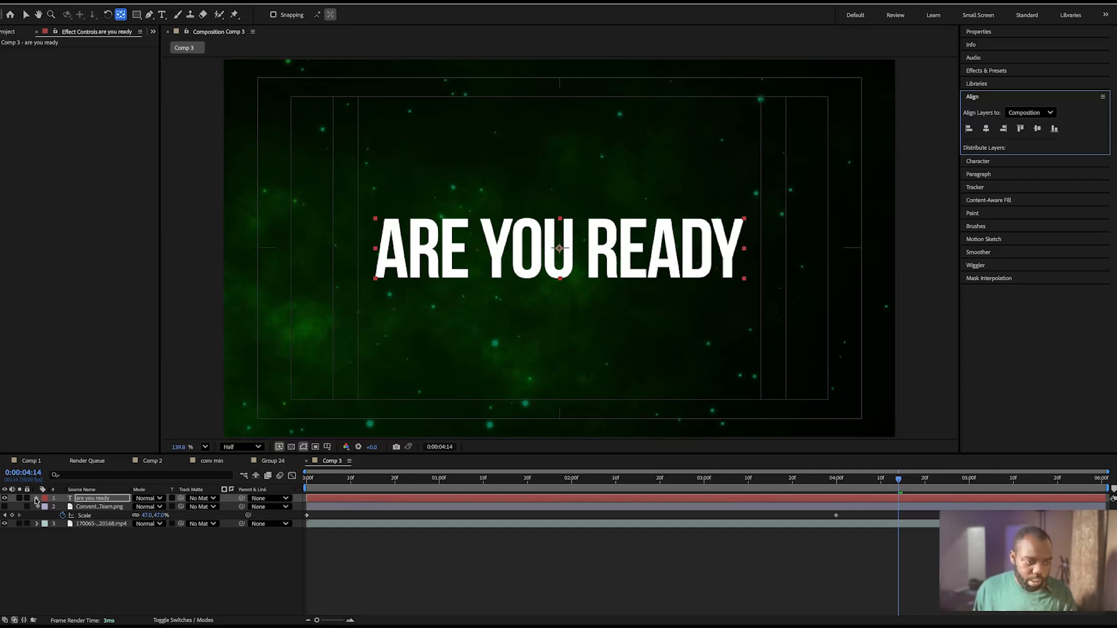
# Step: Add a Tracking animator to the "are you ready" text layer
pyautogui.click(36, 499)
pyautogui.click(230, 511)
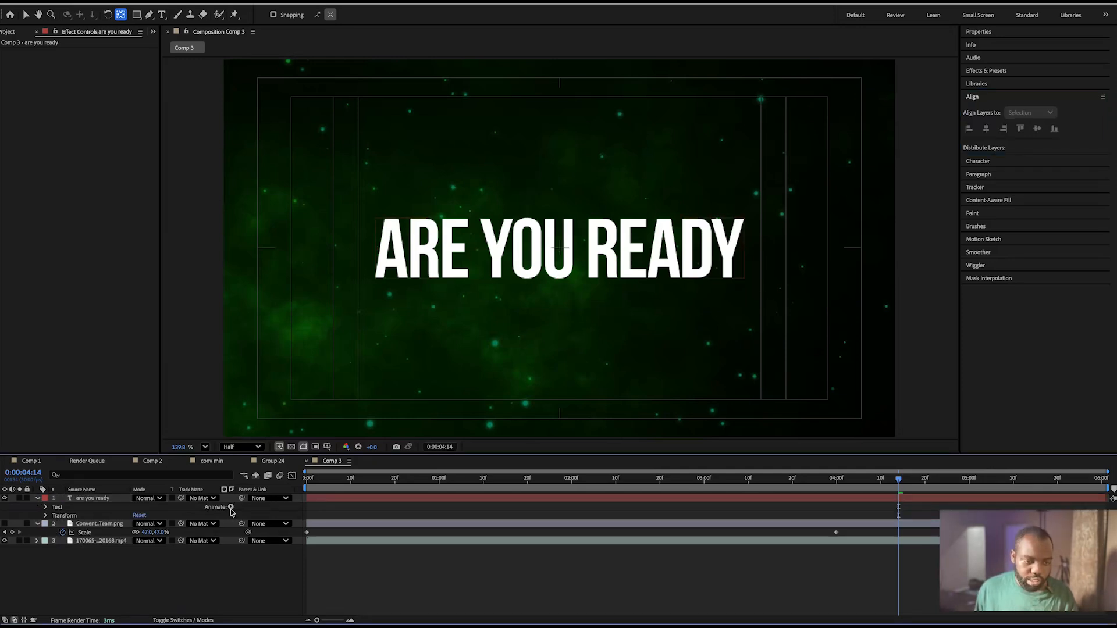
pyautogui.click(231, 508)
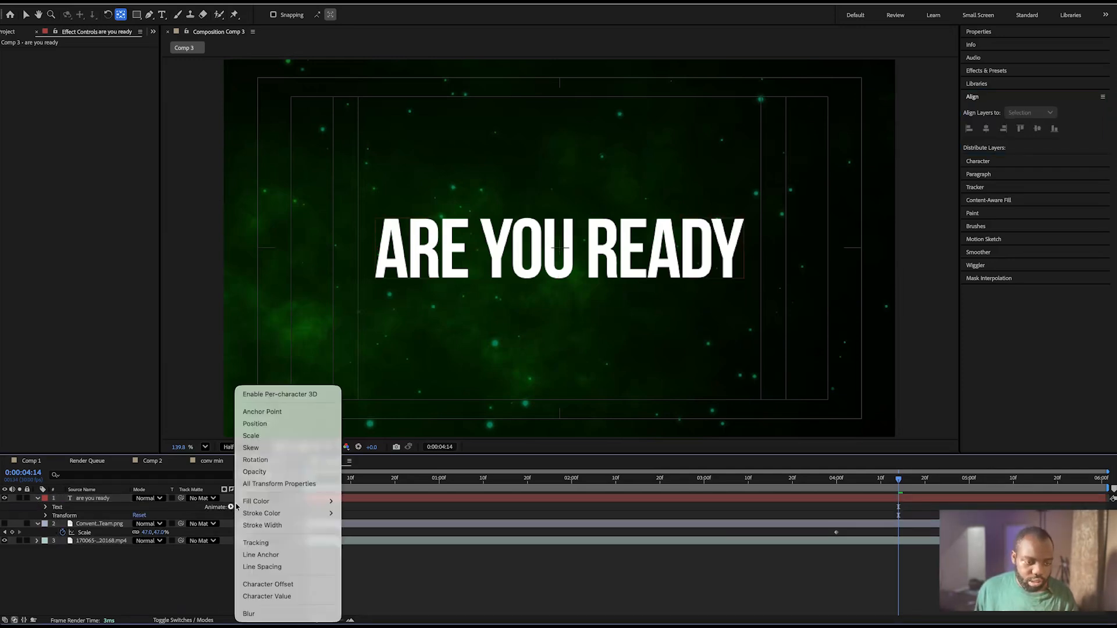
pyautogui.click(273, 544)
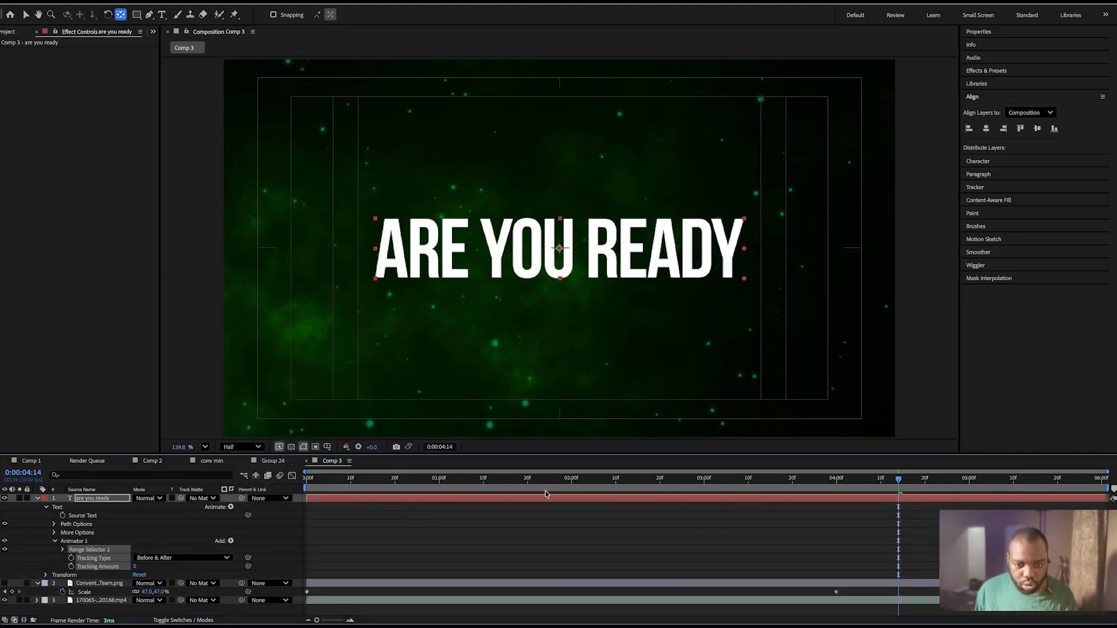
# Step: Keyframe the text's Tracking Amount at 0 on the first frame and 10 at 0:00:06:00, and preview the animation
pyautogui.moveTo(536, 485); pyautogui.dragTo(307, 489)
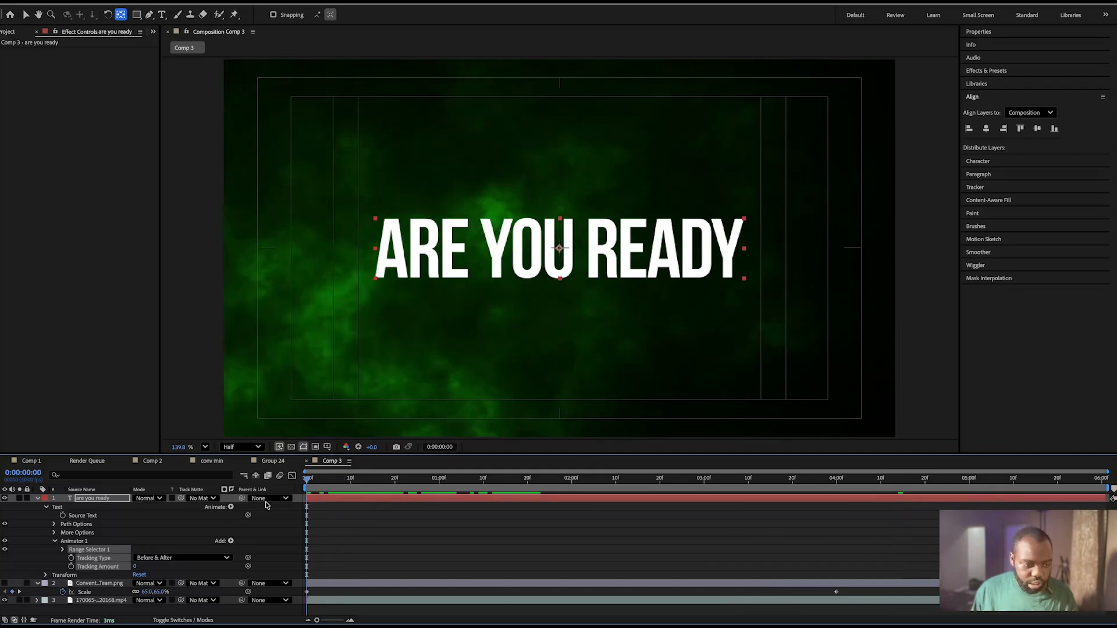
pyautogui.click(71, 567)
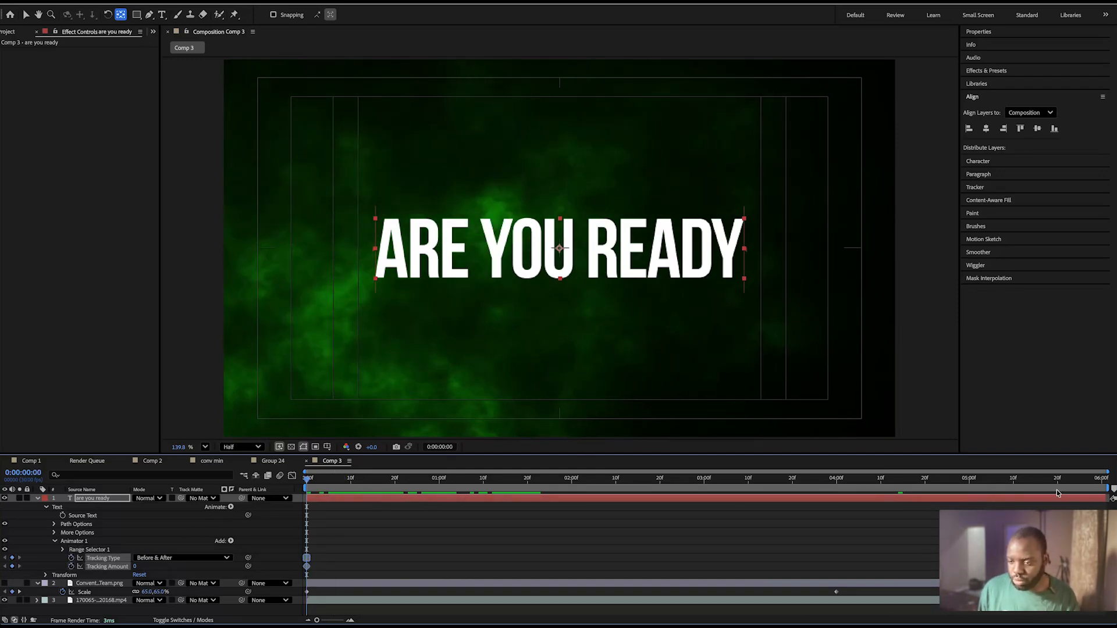
pyautogui.click(1101, 487)
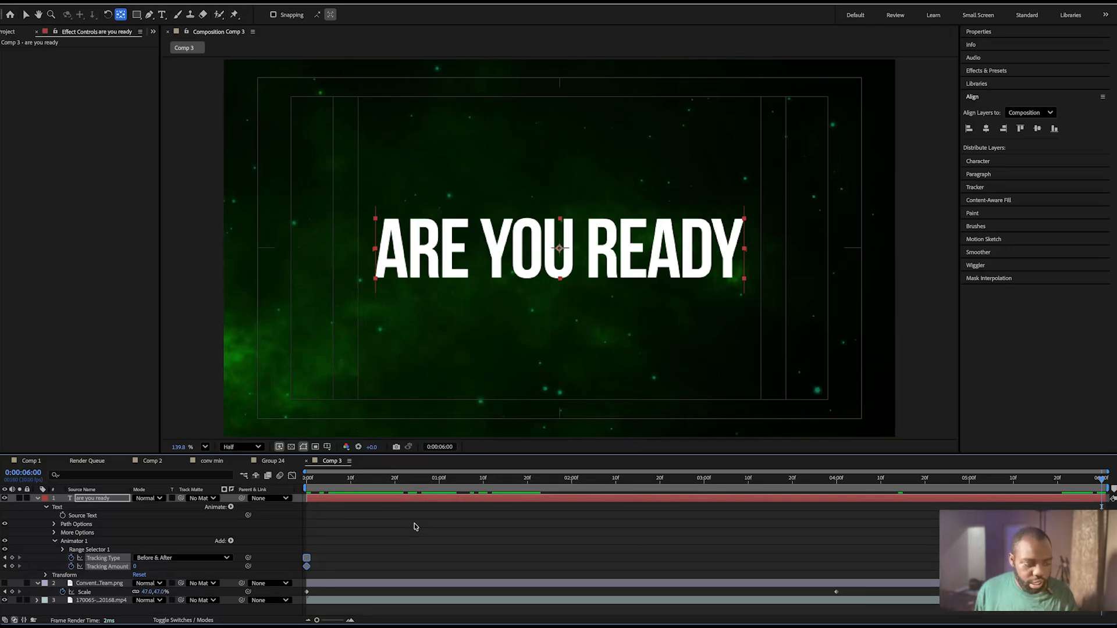
pyautogui.click(136, 567)
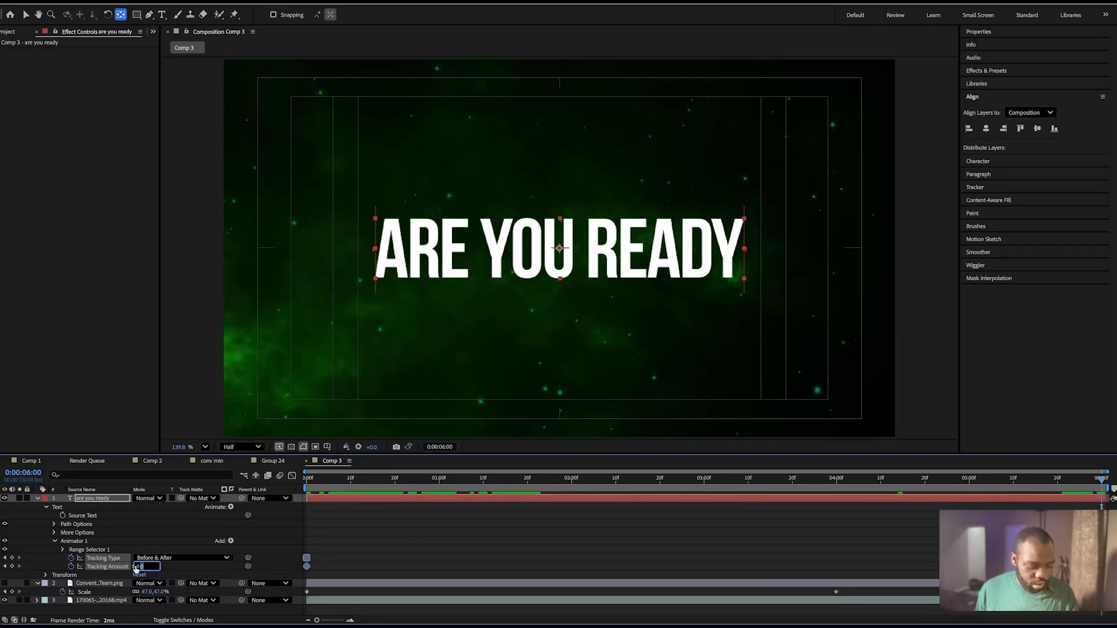
pyautogui.press('Return')
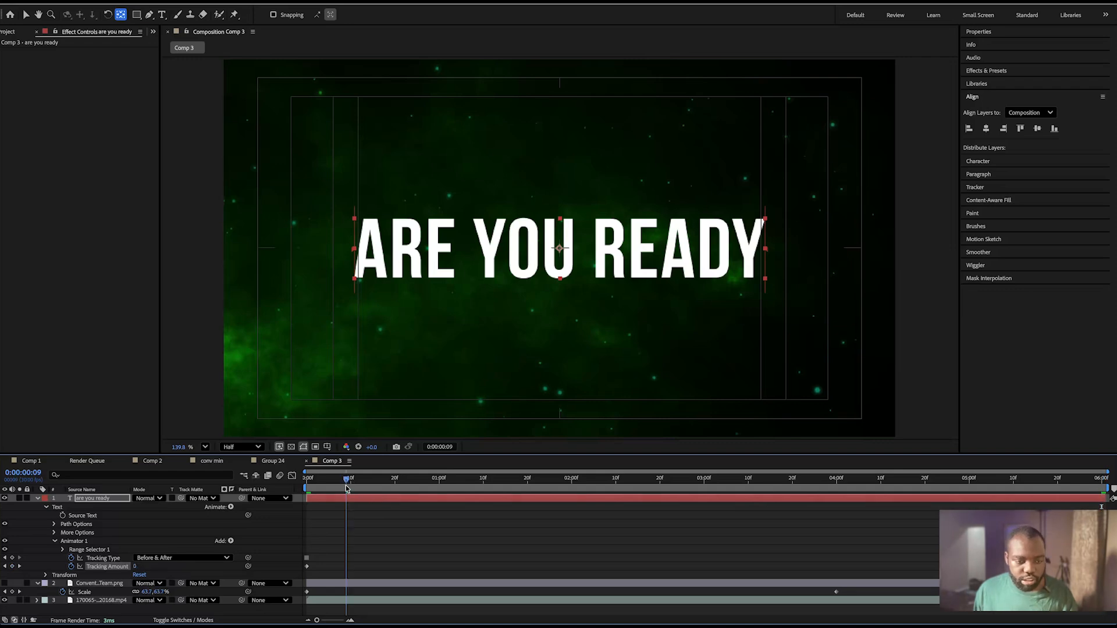
pyautogui.press('space')
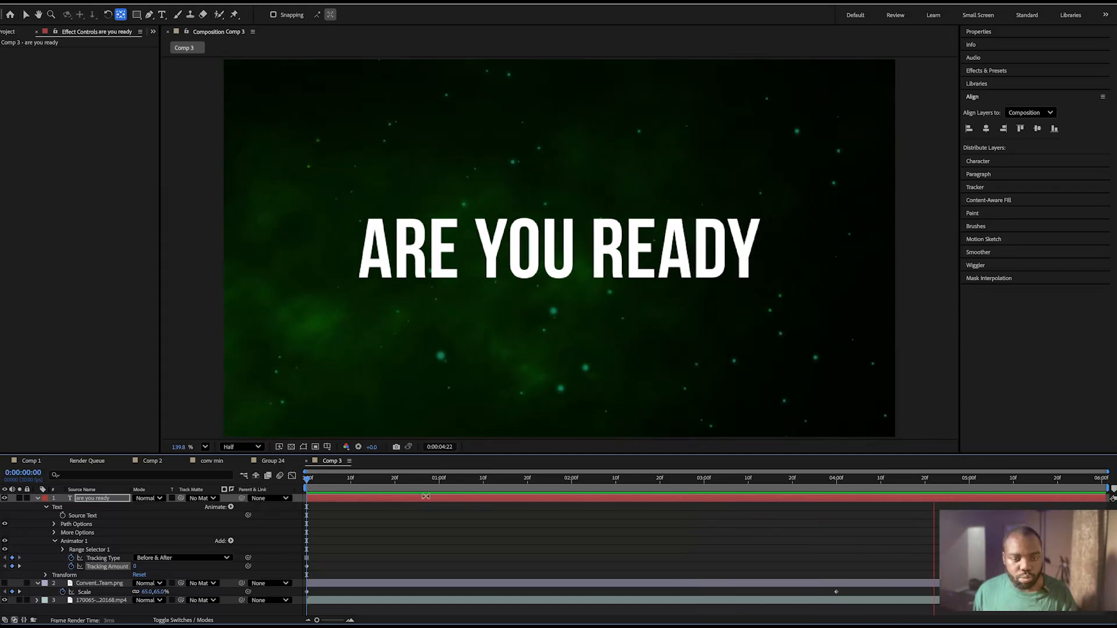
pyautogui.press('space')
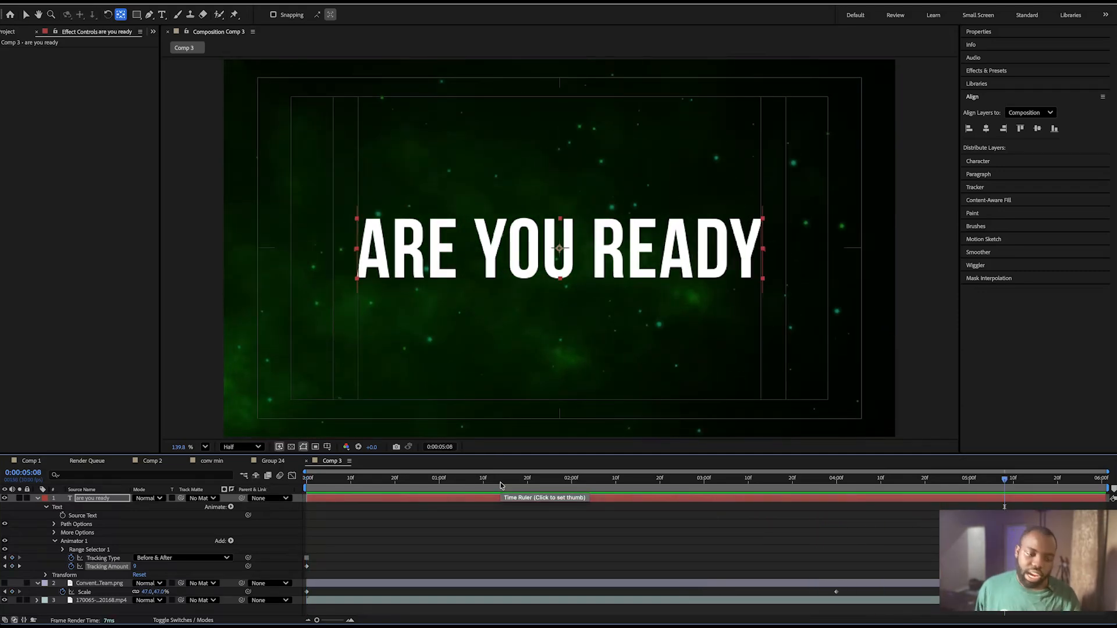
# Step: Search the effects for "turbulent" and apply Turbulent Noise to the "are you ready" text
pyautogui.click(989, 71)
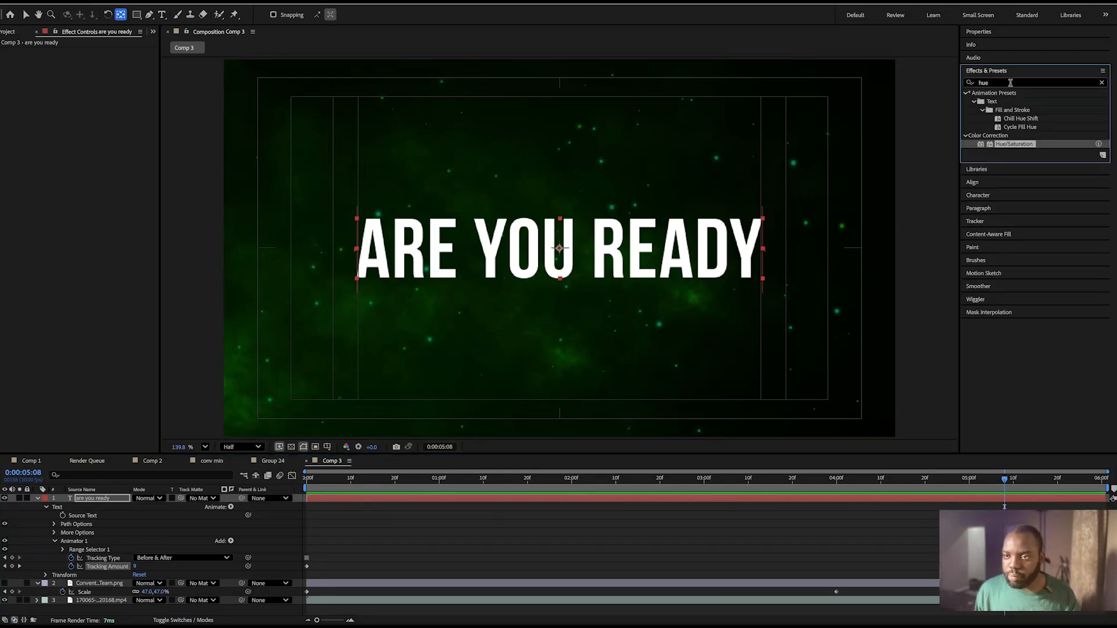
pyautogui.click(1010, 84)
pyautogui.press('BackSpace')
pyautogui.press('BackSpace')
pyautogui.press('BackSpace')
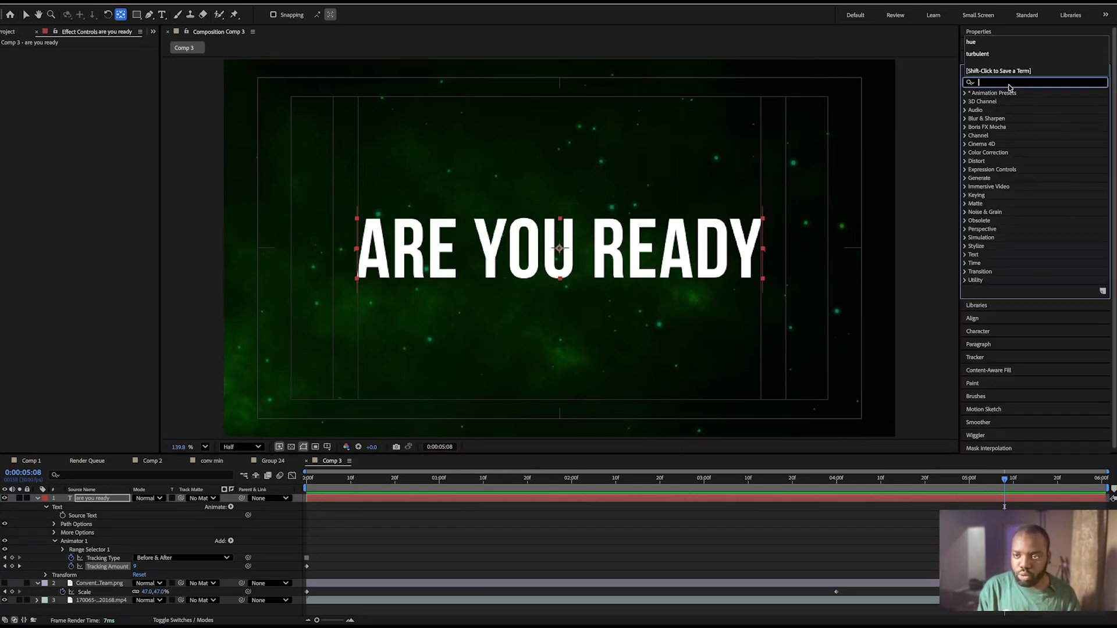
pyautogui.write('turbulent')
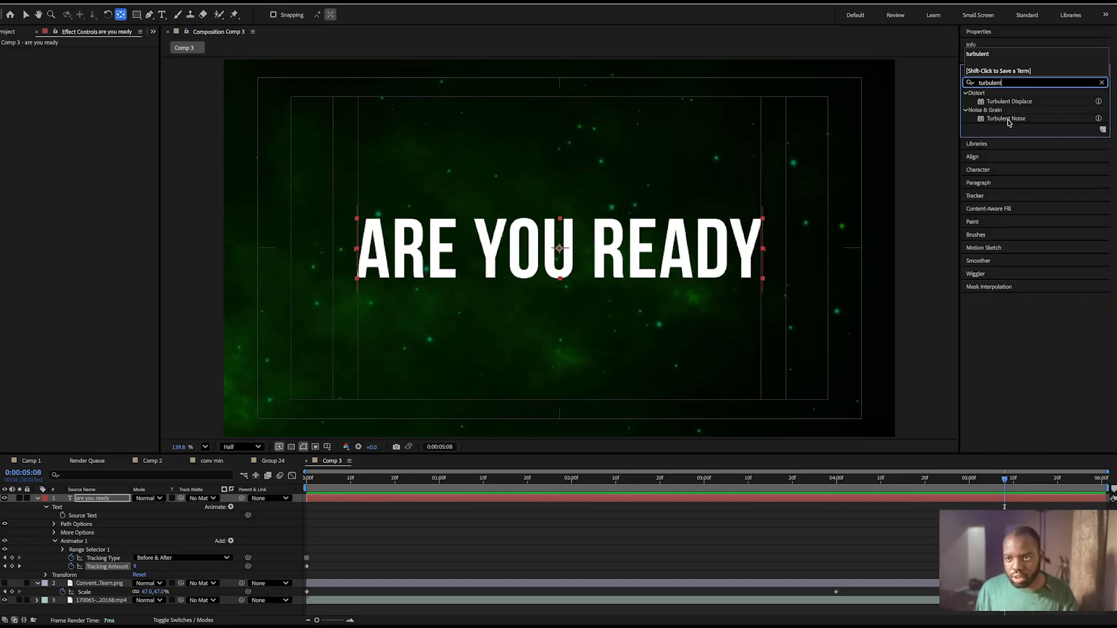
pyautogui.moveTo(1007, 119); pyautogui.dragTo(573, 265)
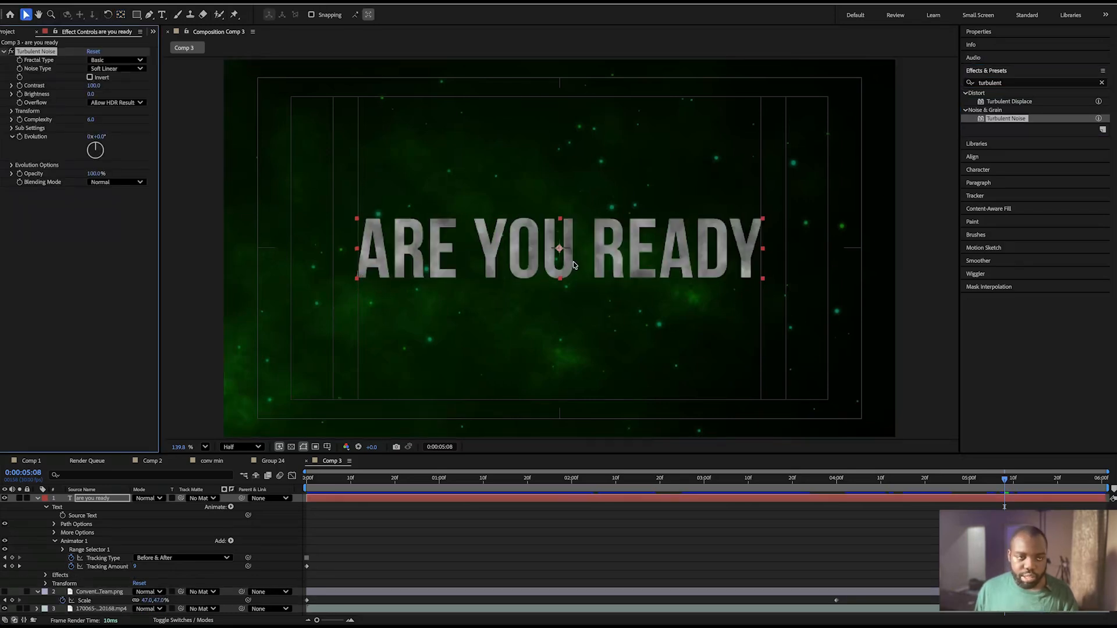
# Step: Set the Turbulent Noise effect to fractal type Turbulent Smooth, contrast 239 and blending mode None
pyautogui.click(115, 60)
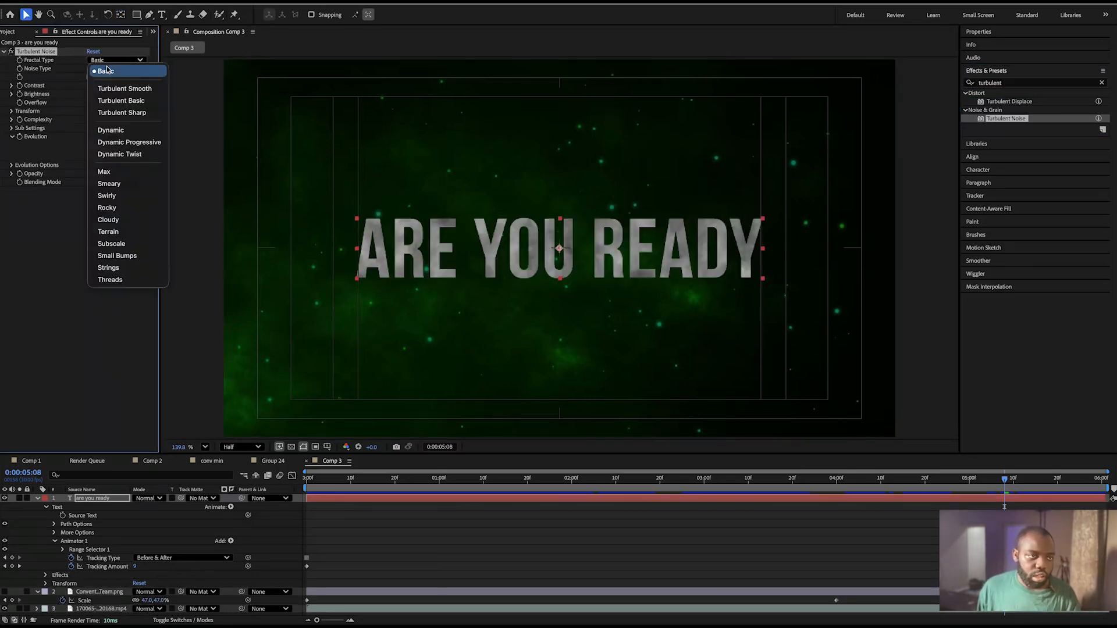
pyautogui.click(125, 89)
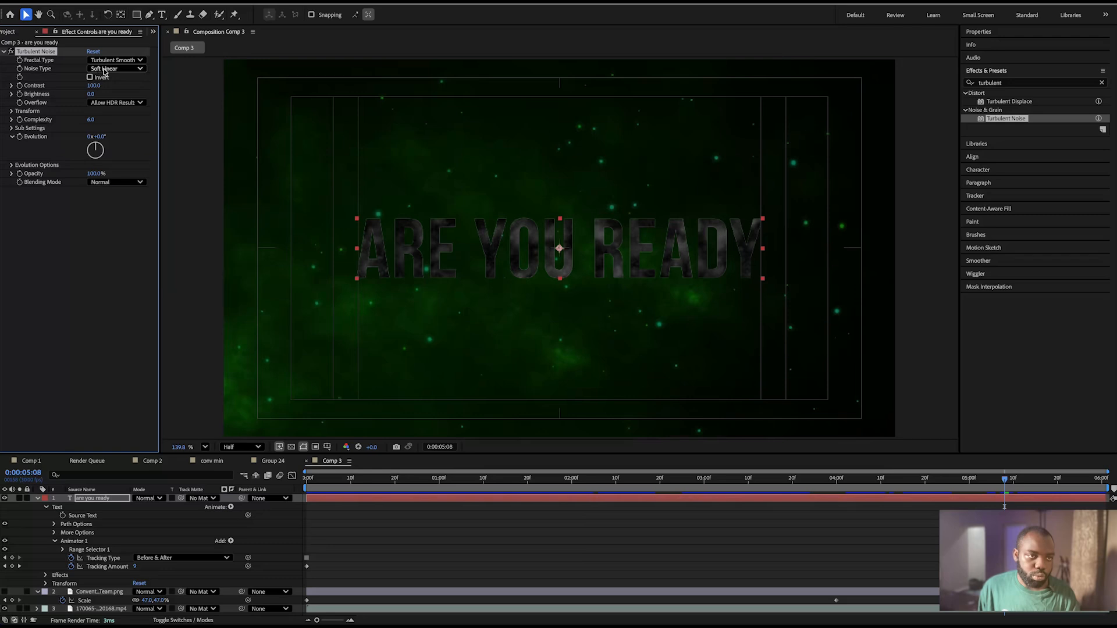
pyautogui.click(104, 68)
pyautogui.click(105, 73)
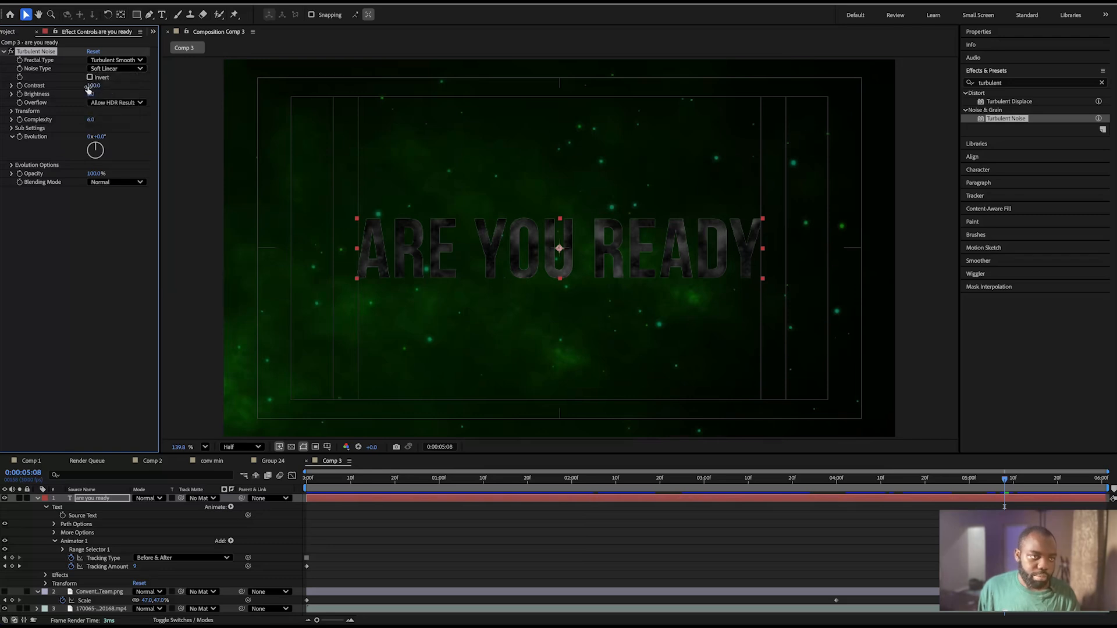
pyautogui.moveTo(93, 86); pyautogui.dragTo(159, 90)
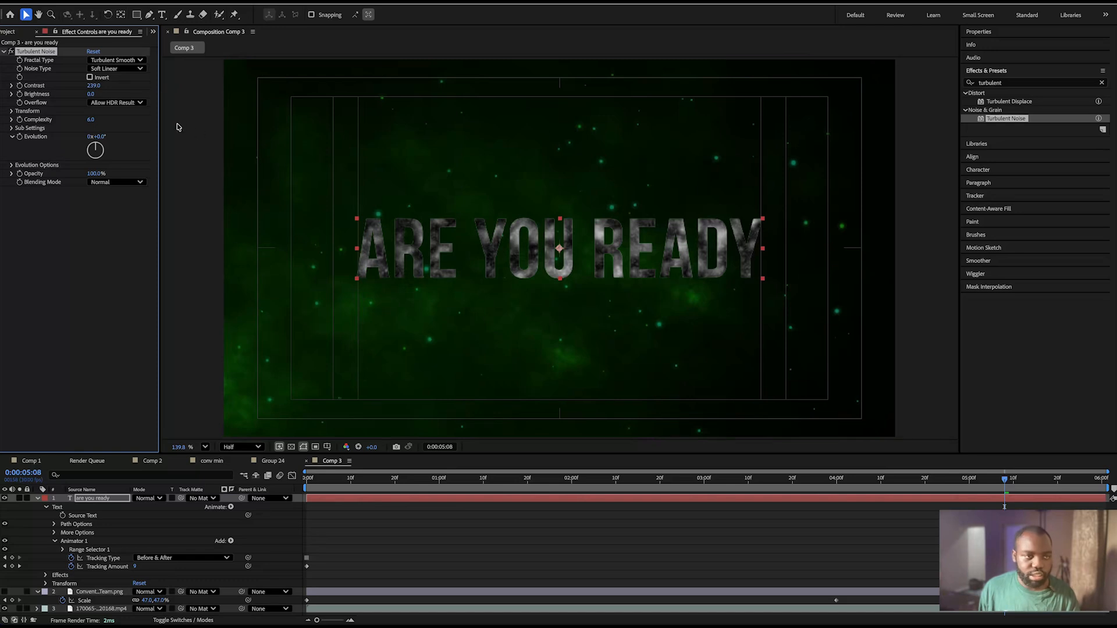
pyautogui.click(120, 183)
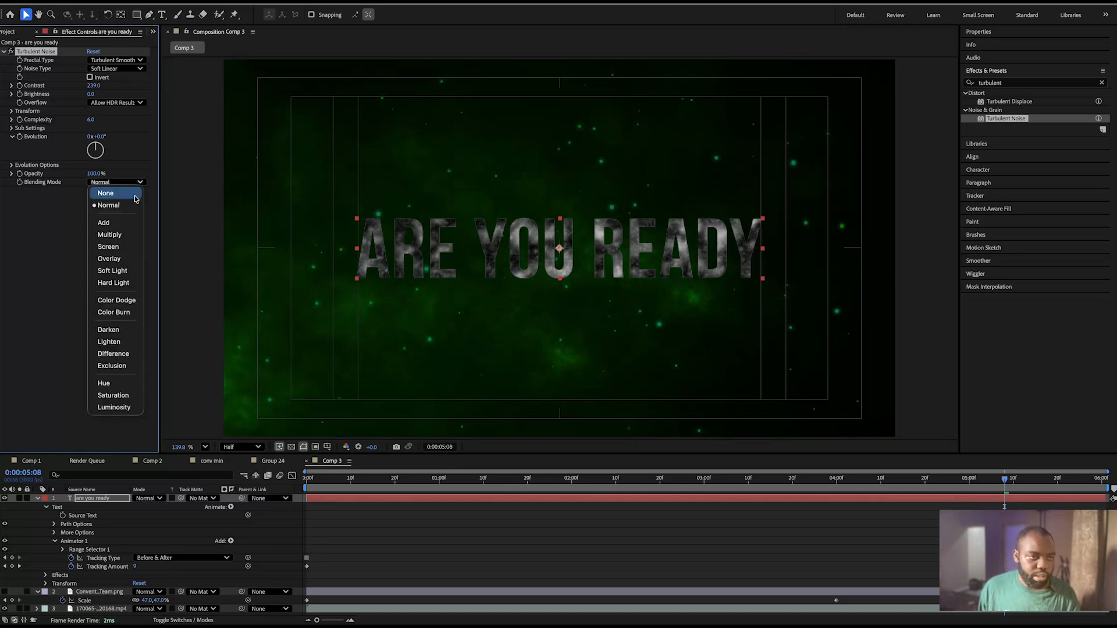
pyautogui.click(109, 194)
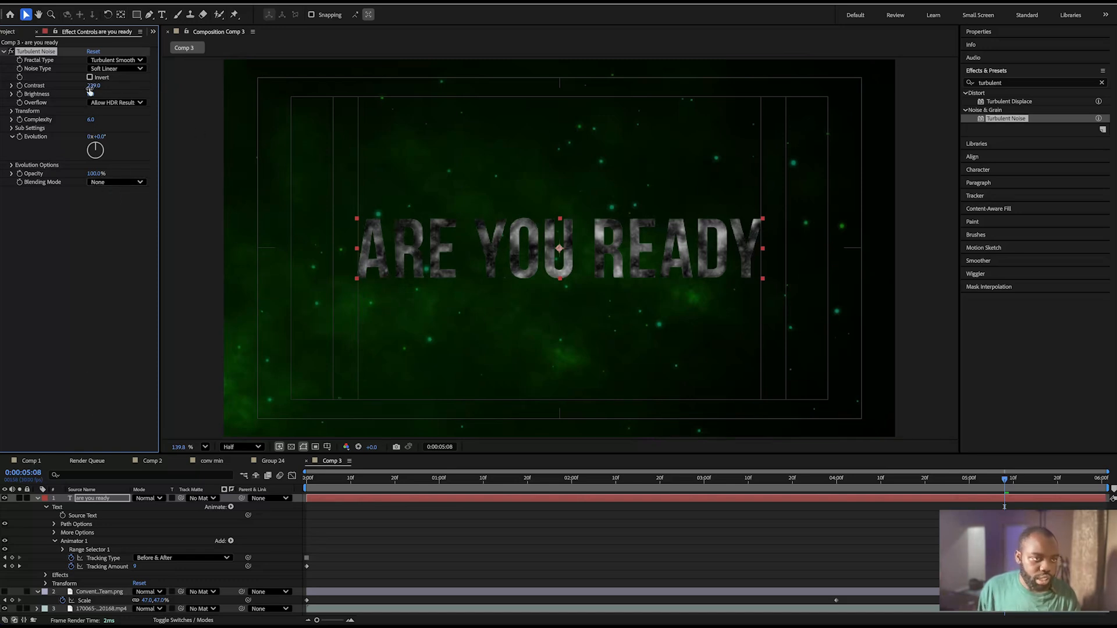
# Step: Keyframe the Turbulent Noise brightness at -214 on the first frame and 172 at 0:00:01:00
pyautogui.press('Home')
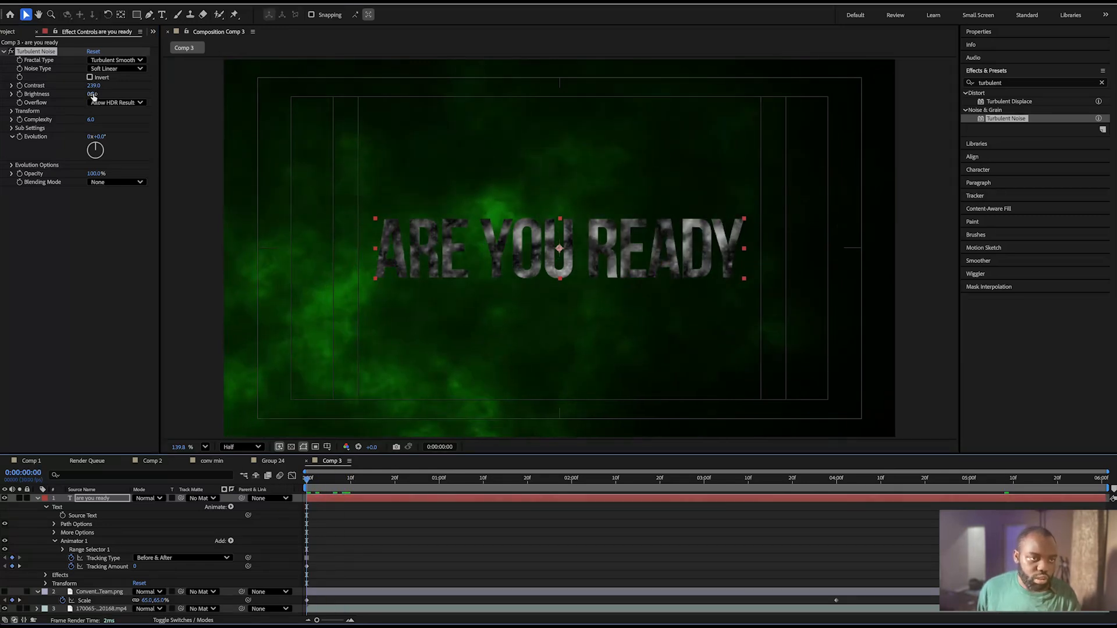
pyautogui.moveTo(93, 96)
pyautogui.mouseDown()
pyautogui.moveTo(33, 94)
pyautogui.moveTo(77, 99)
pyautogui.mouseUp()
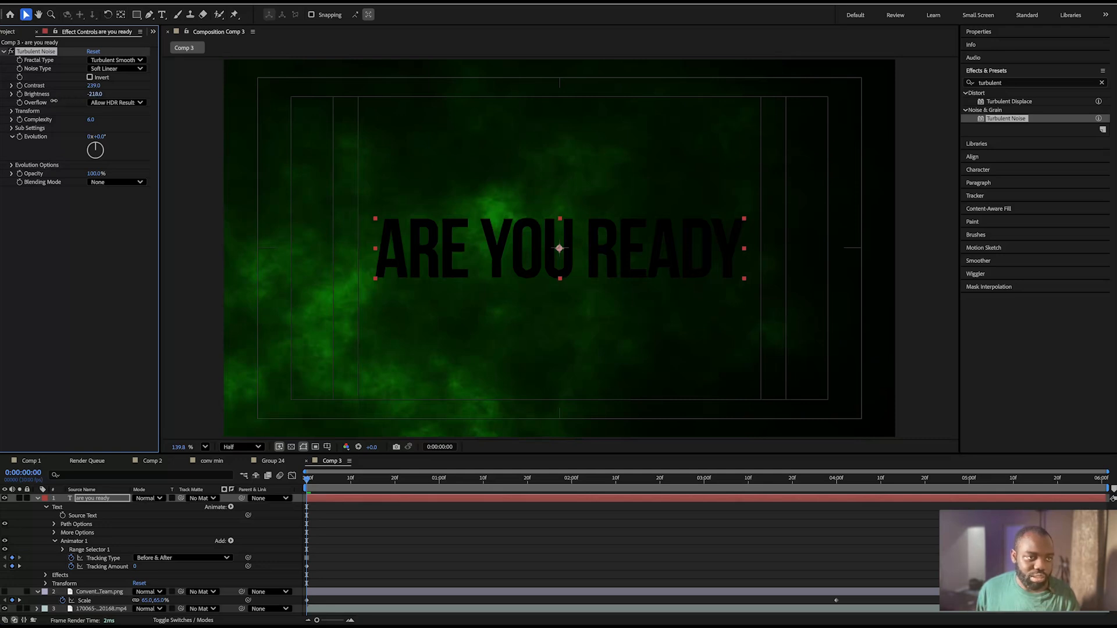
pyautogui.moveTo(54, 101); pyautogui.dragTo(56, 103)
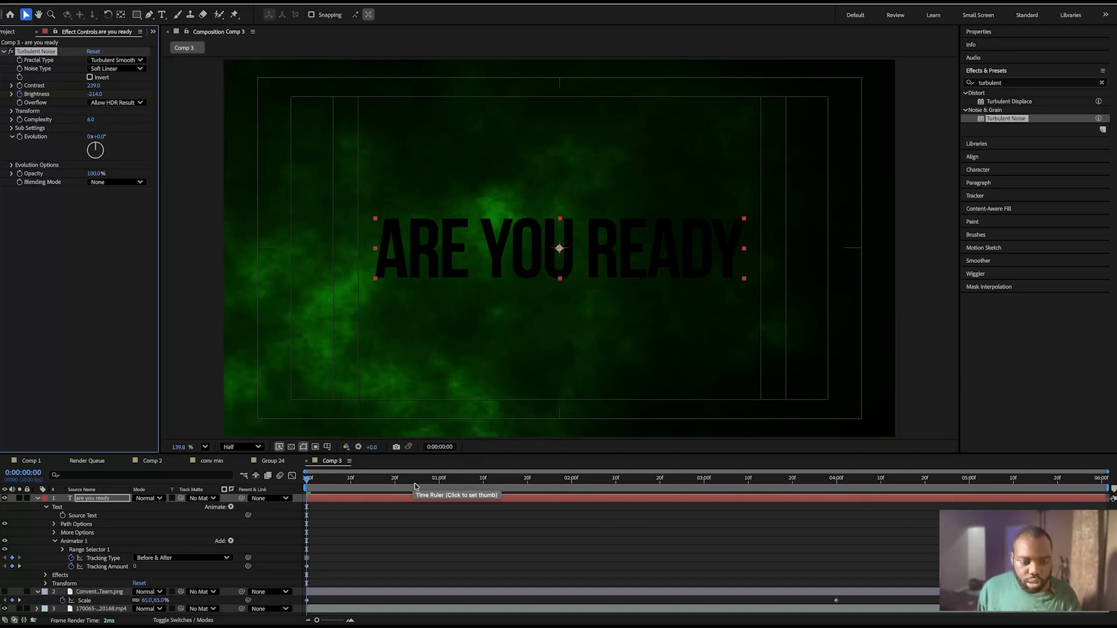
pyautogui.click(395, 483)
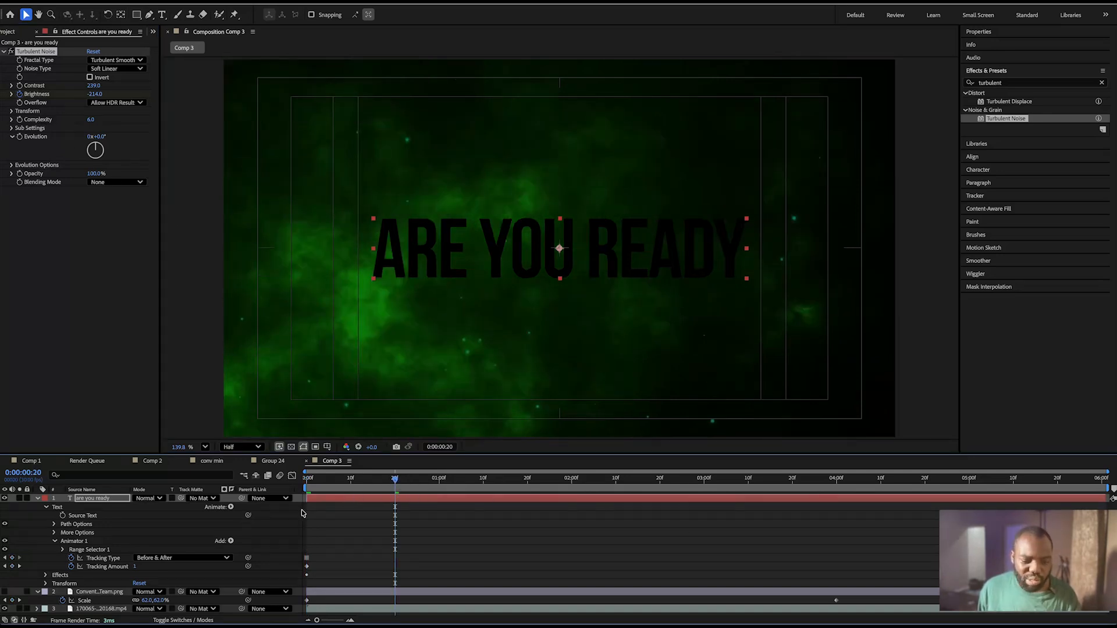
pyautogui.click(439, 483)
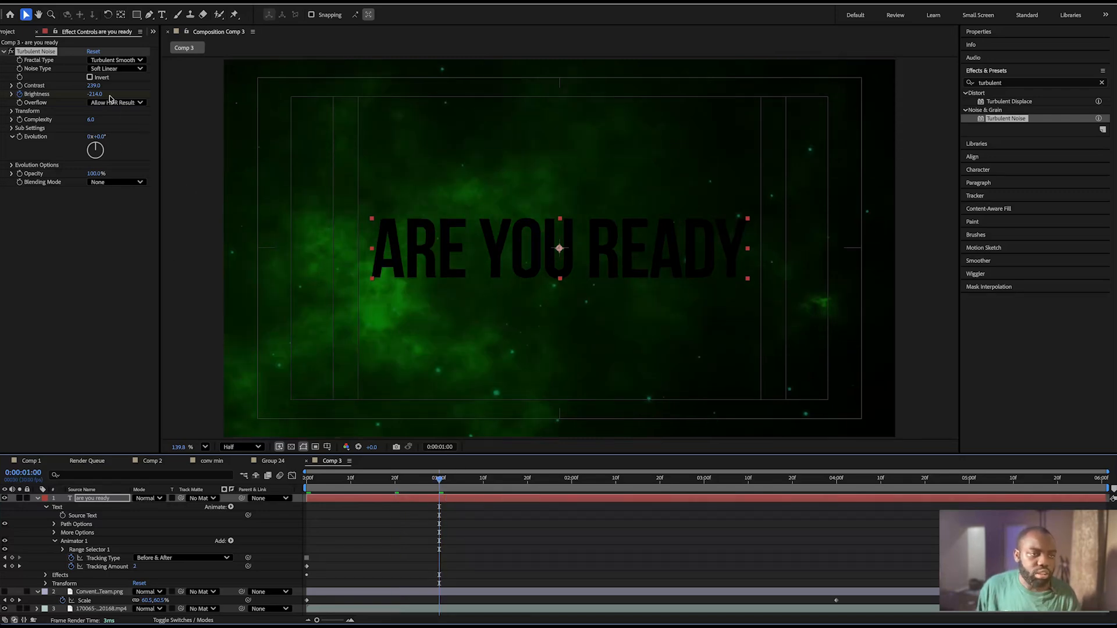
pyautogui.moveTo(95, 98); pyautogui.dragTo(263, 100)
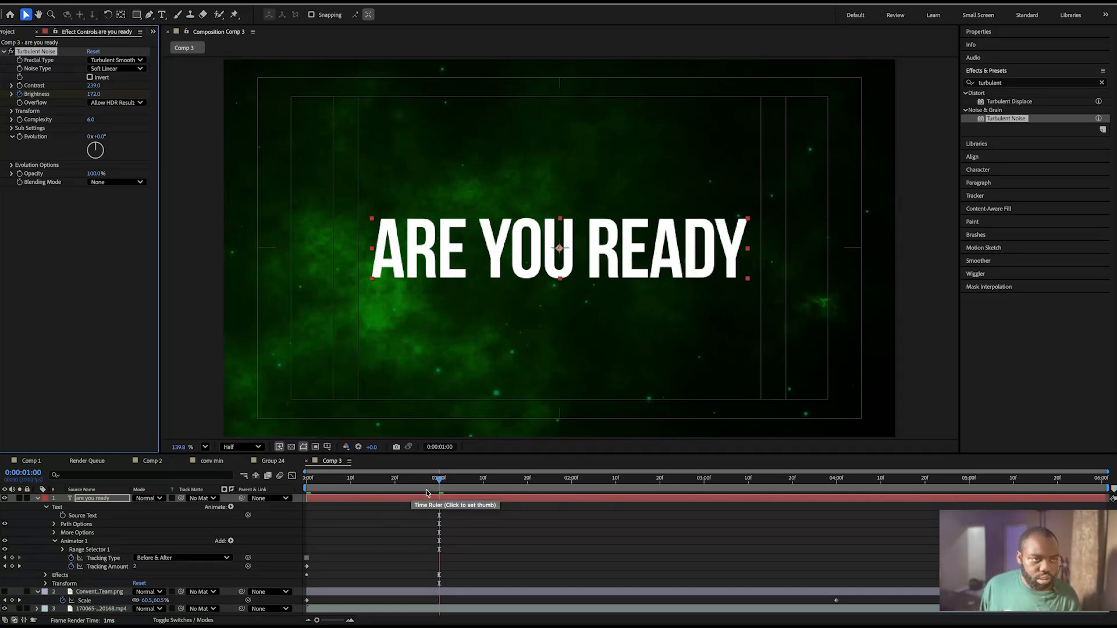
# Step: Set the "are you ready" layer's blending mode to Screen and preview the animation from the start
pyautogui.moveTo(442, 490); pyautogui.dragTo(307, 490)
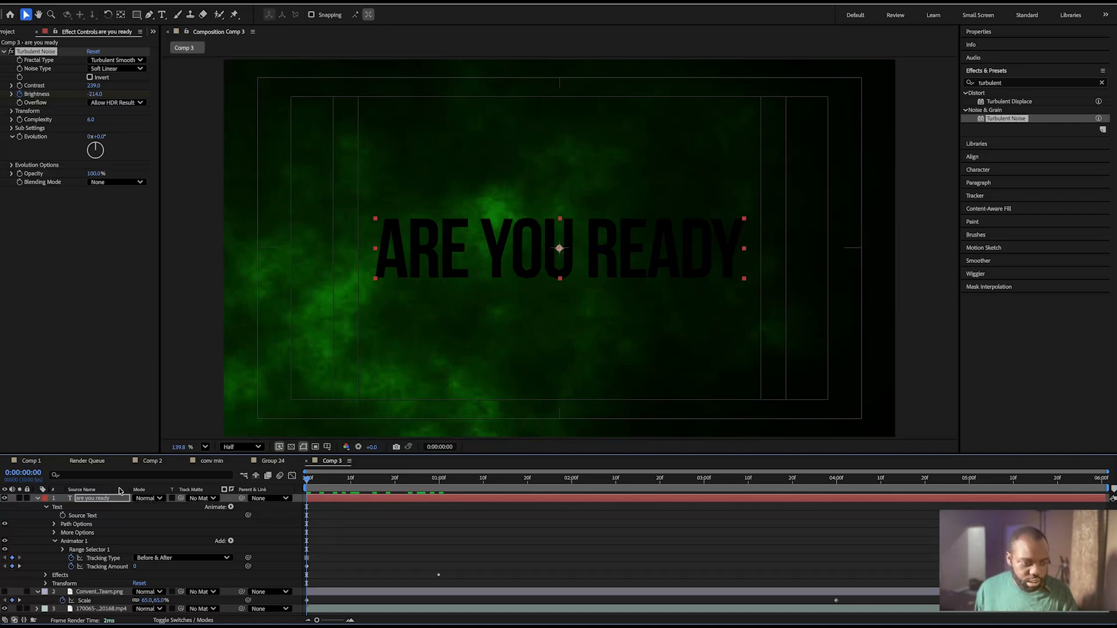
pyautogui.click(150, 499)
pyautogui.click(160, 274)
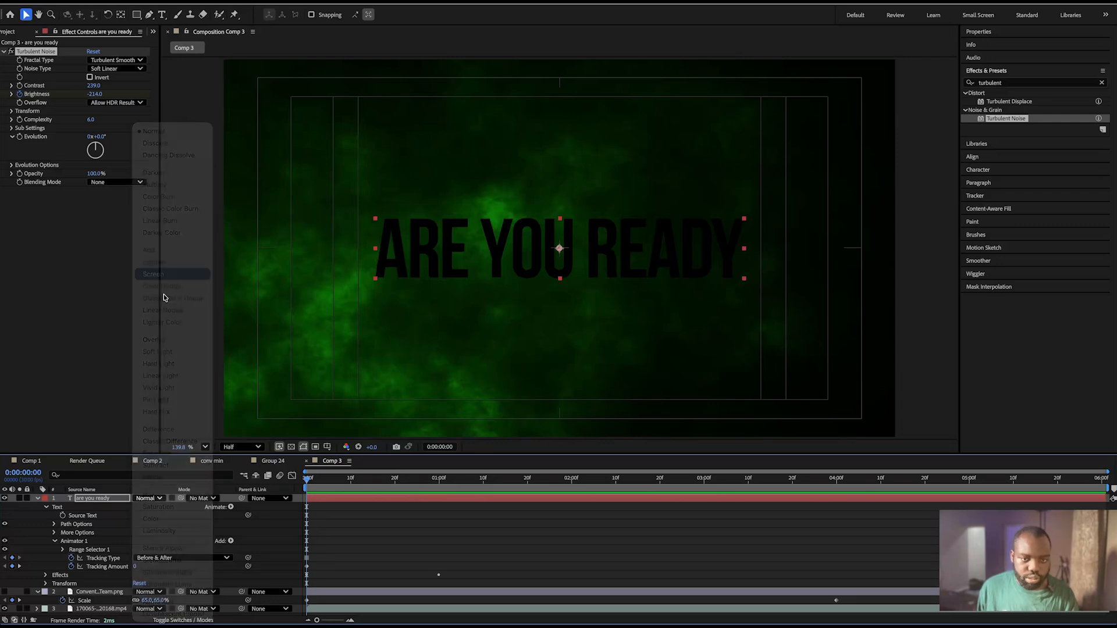
pyautogui.press('space')
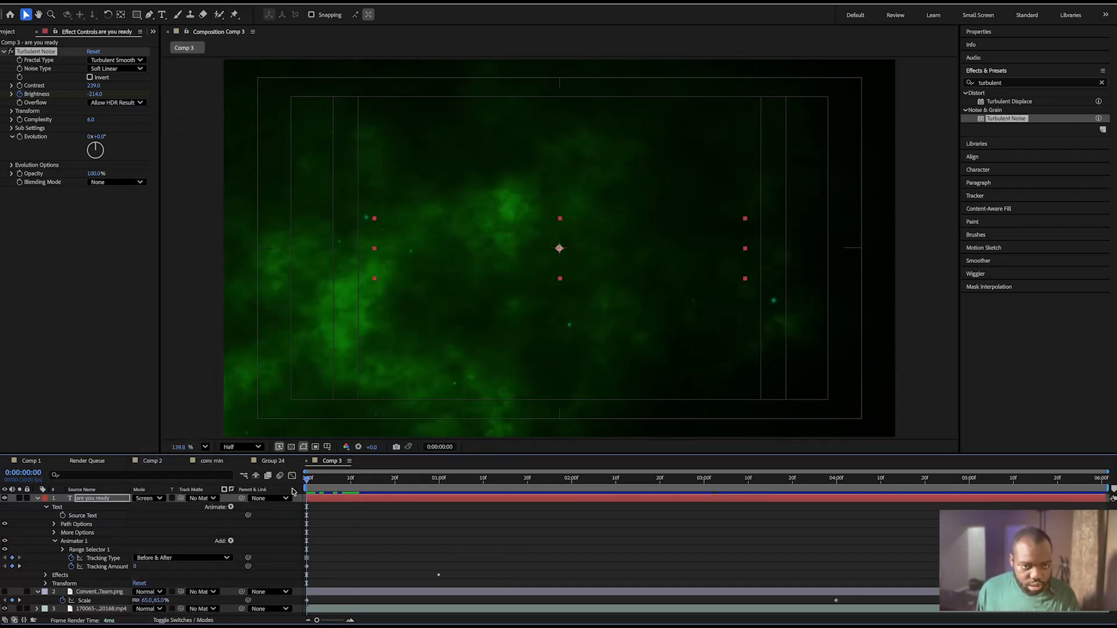